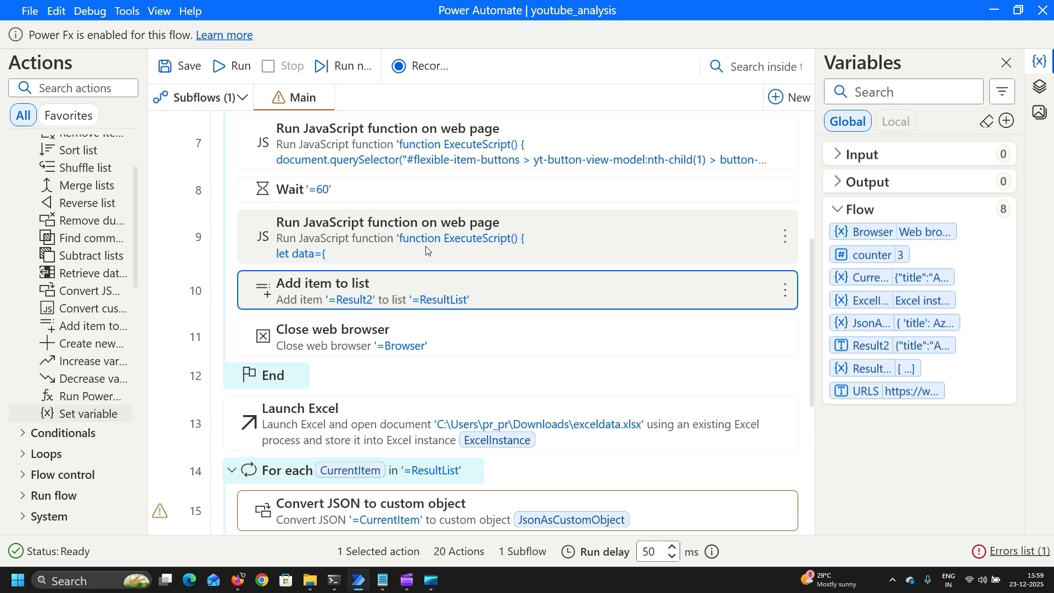
Check the YouTube links assigned to the URLS variable at the start of the flow, save the action unchanged, and run the flow.
scroll(530, 219, "up", 2)
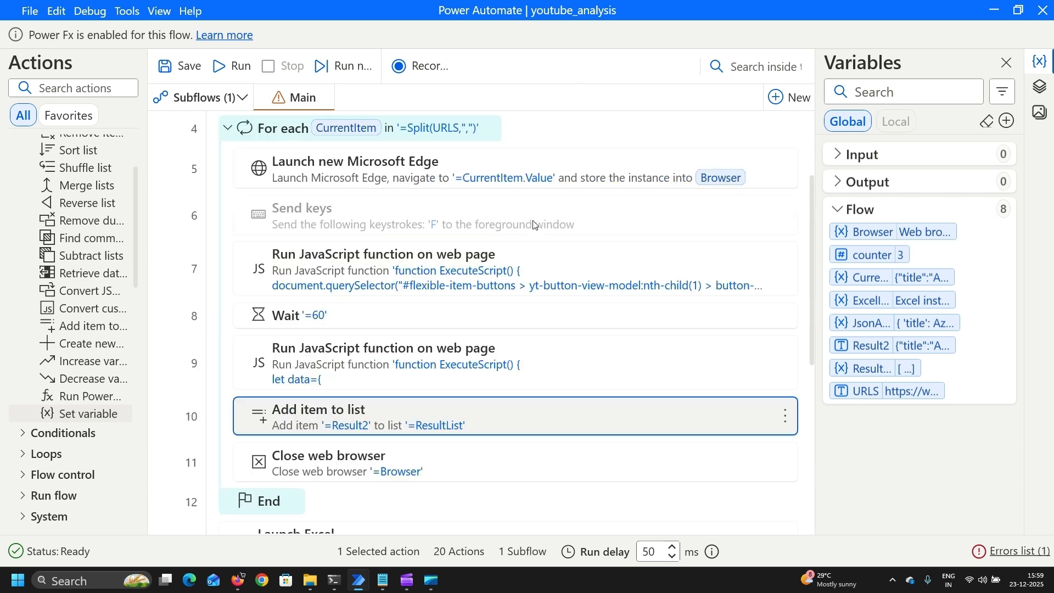
scroll(534, 224, "up", 3)
left_click(560, 127)
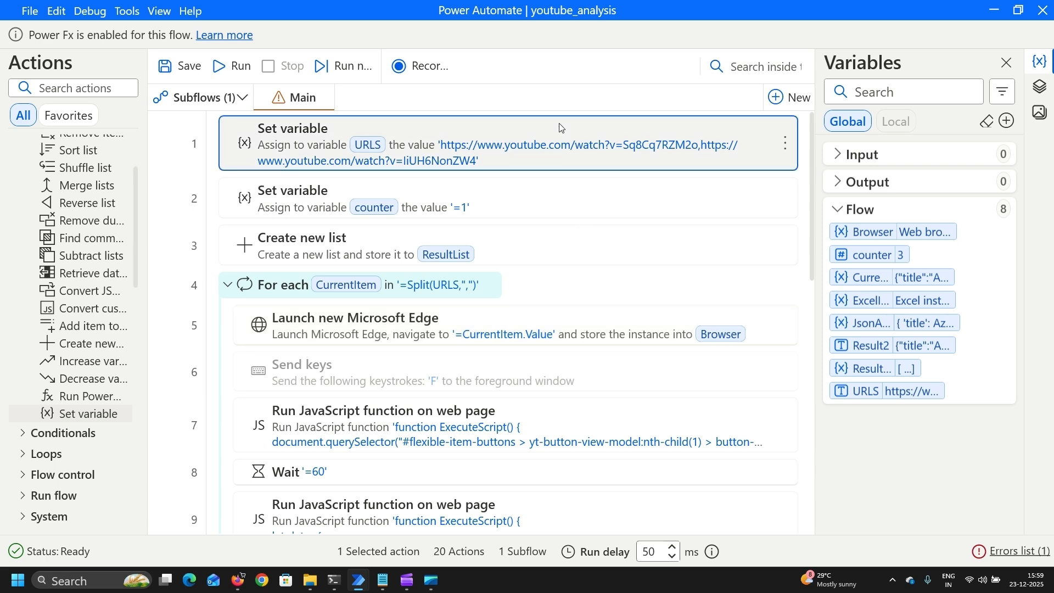
double_click(561, 127)
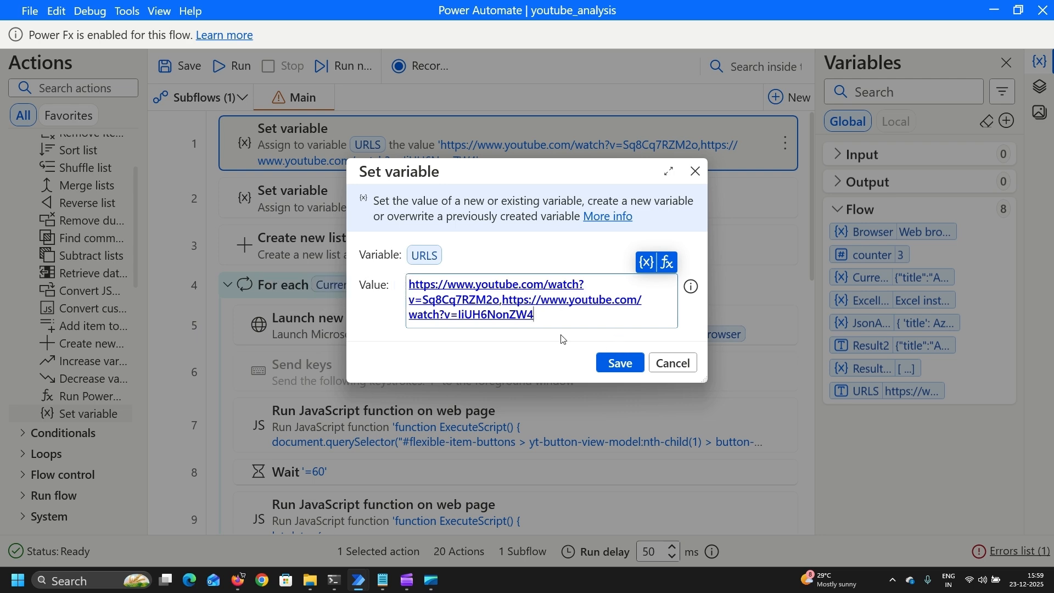
left_click(609, 364)
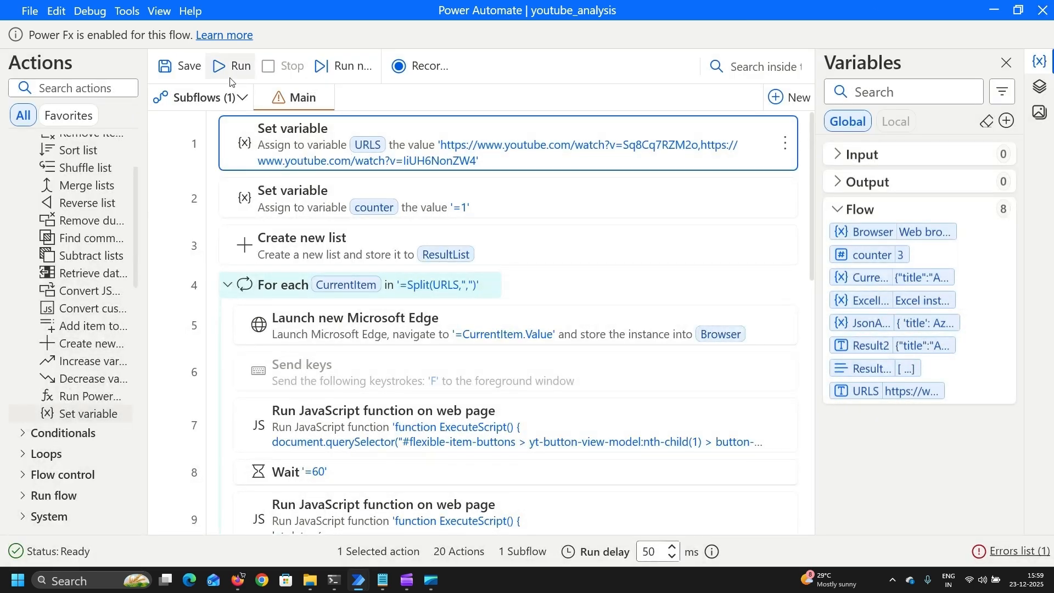
left_click(233, 68)
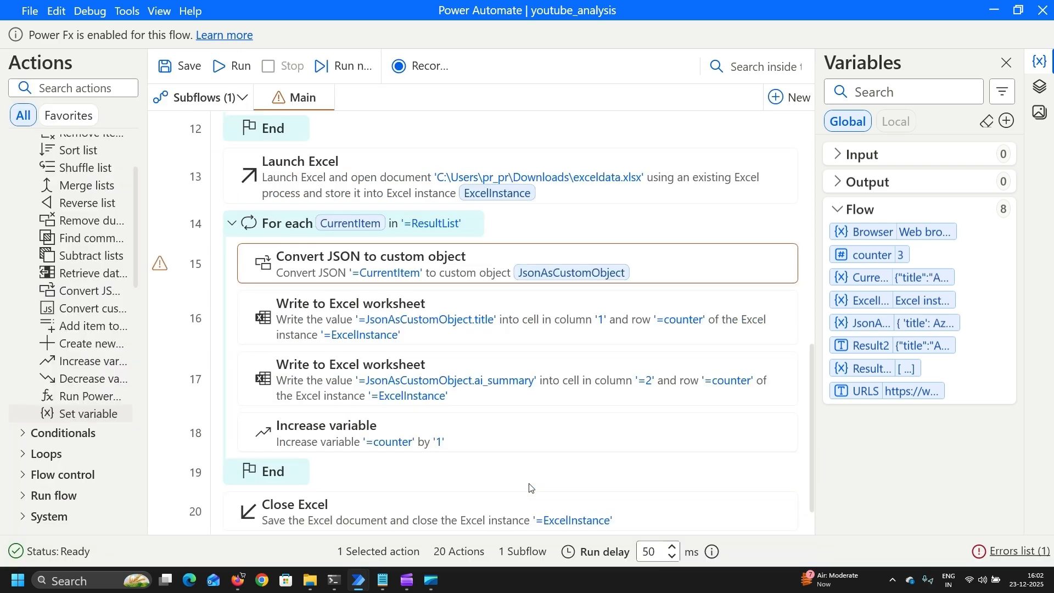
Switch to File Explorer and open exceldata.xlsx from the Downloads folder in Excel.
left_click(309, 581)
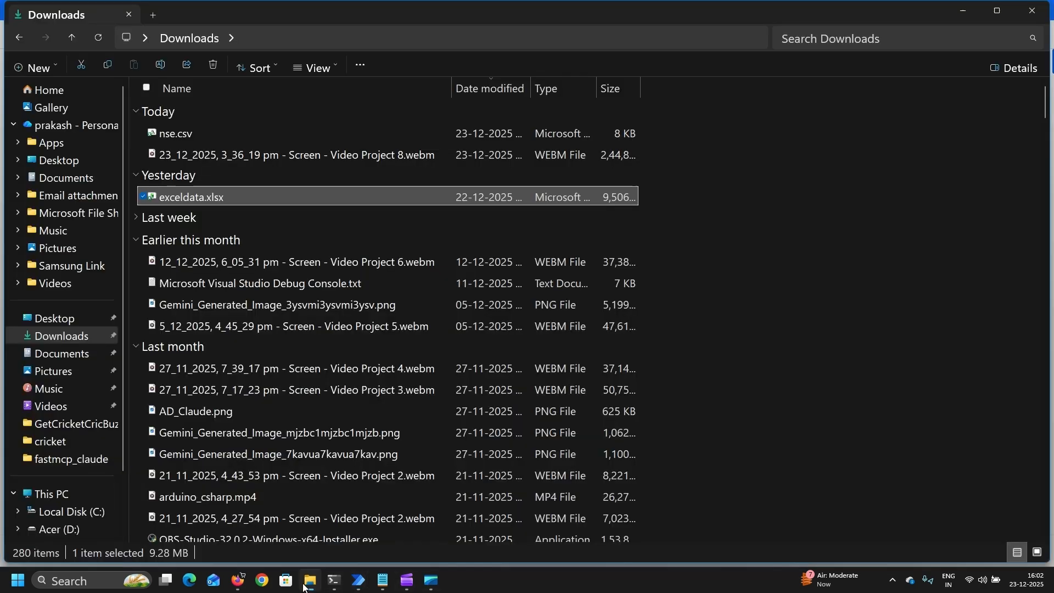
double_click(185, 202)
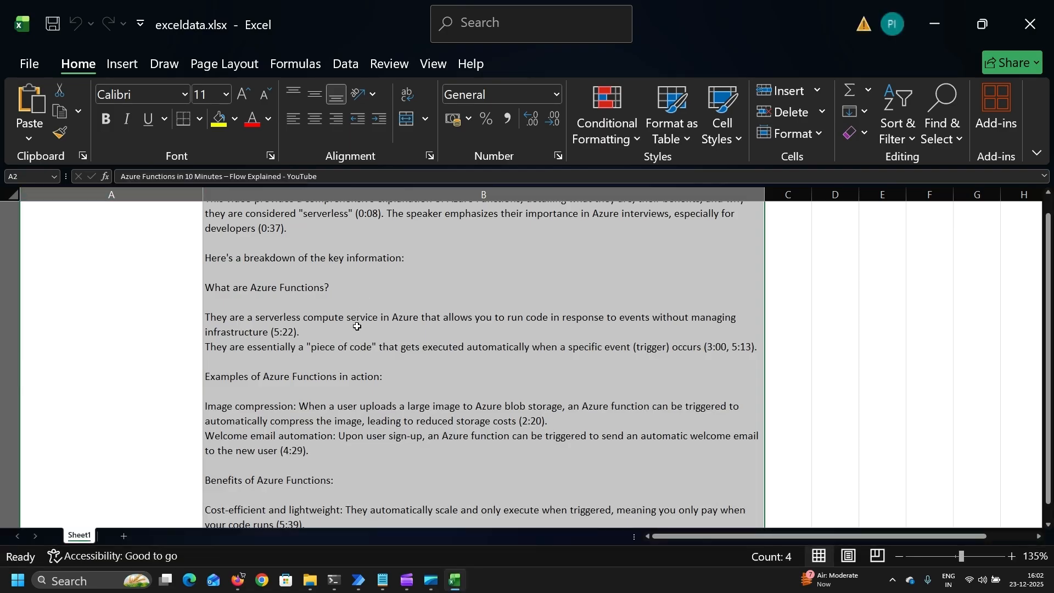
scroll(350, 335, "up", 5)
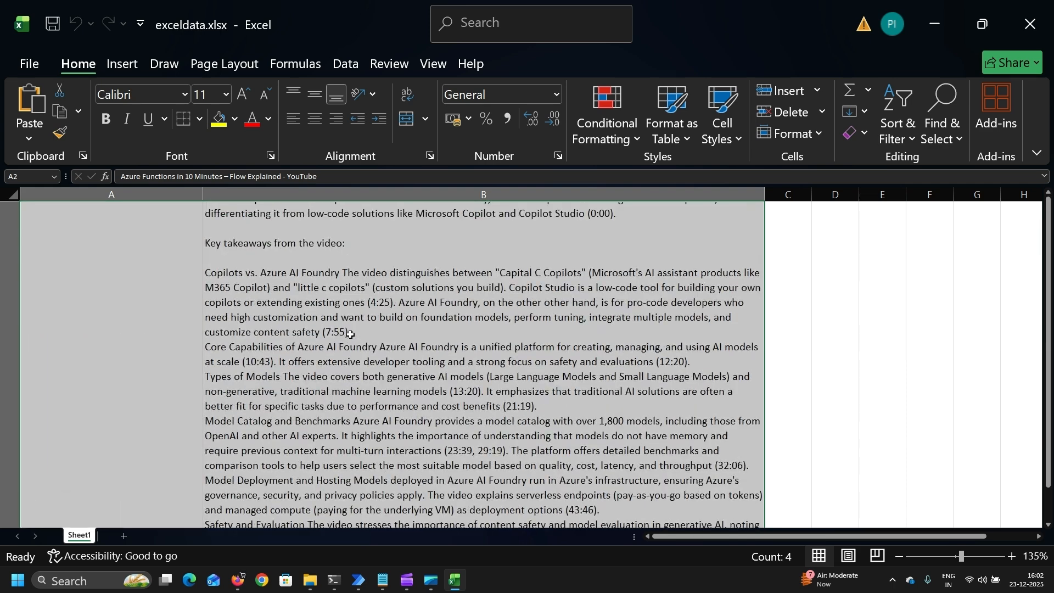
Examine the video titles in A1 and A2 and the AI summaries in B1 and B2, using an expanded formula bar.
left_click(122, 306)
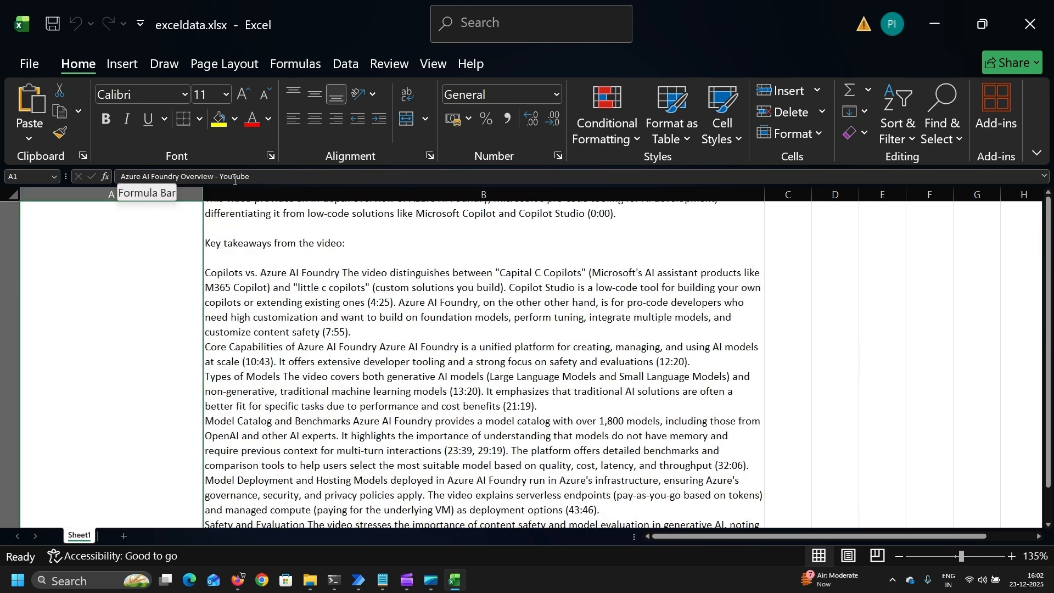
left_click(306, 276)
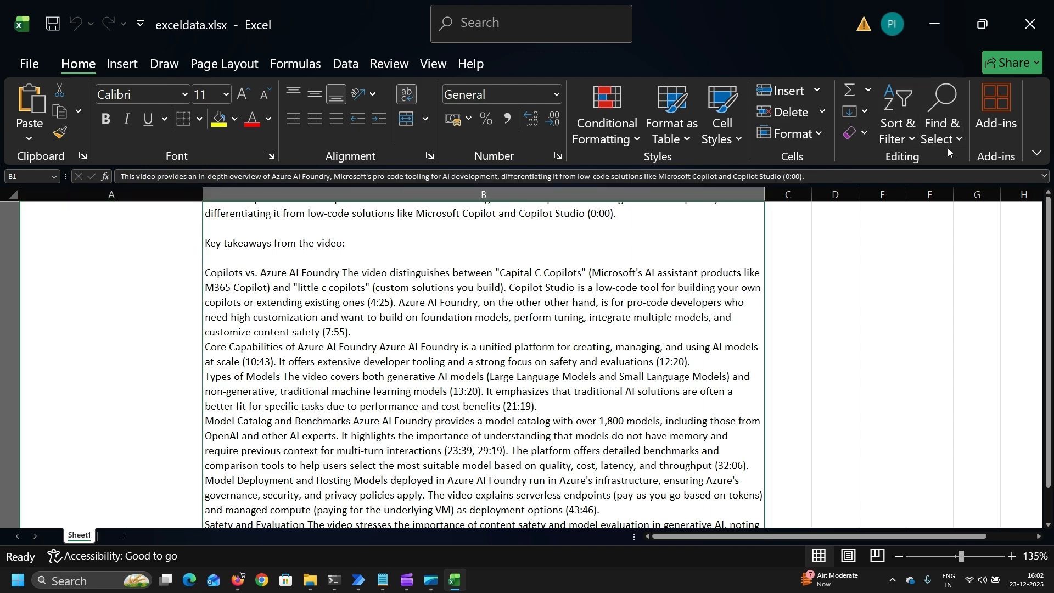
left_click(1046, 177)
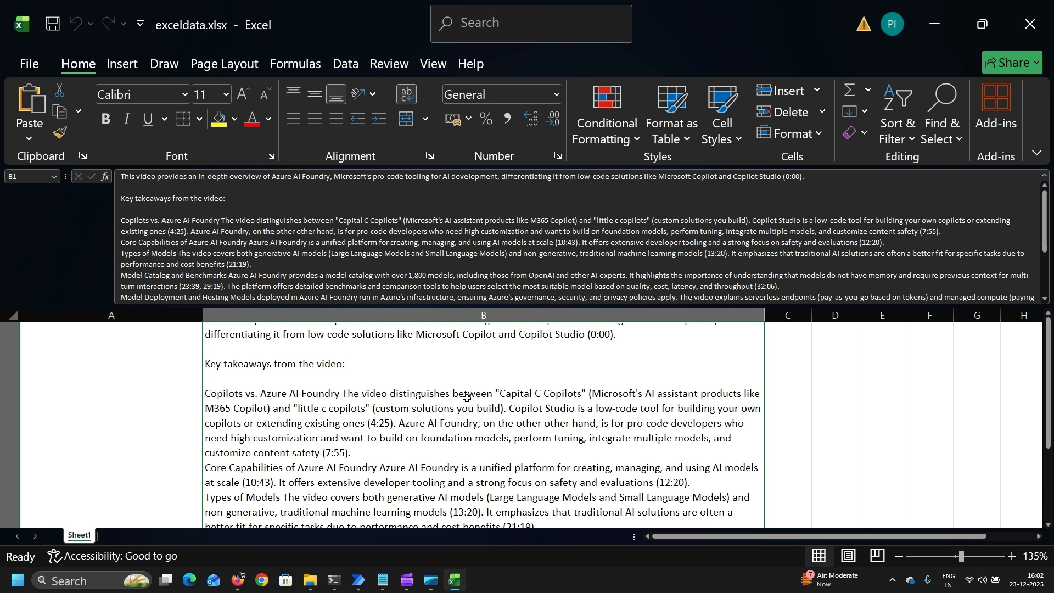
left_click(129, 450)
key("Down")
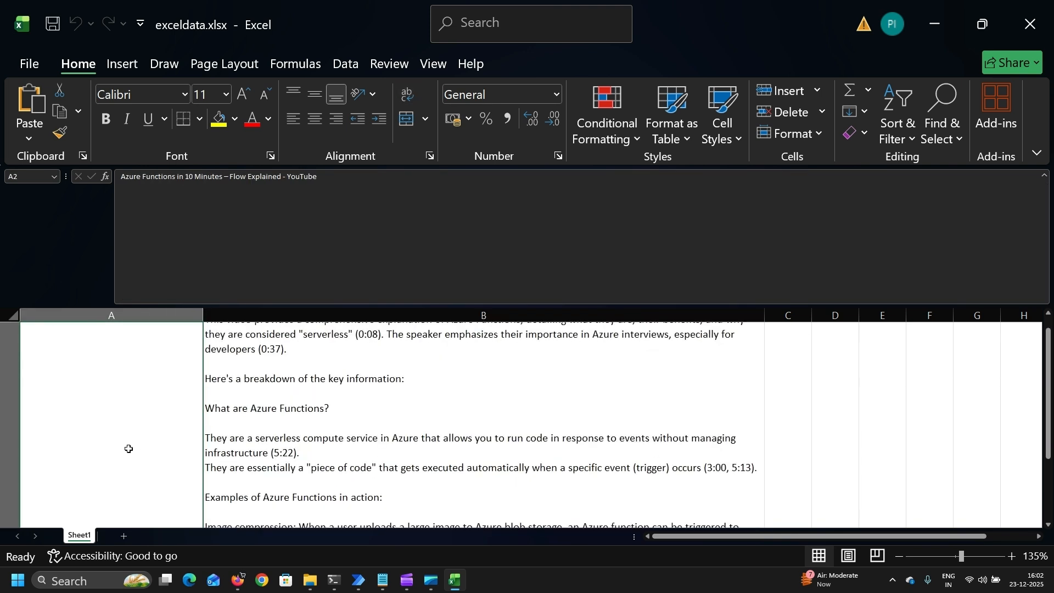
left_click(299, 350)
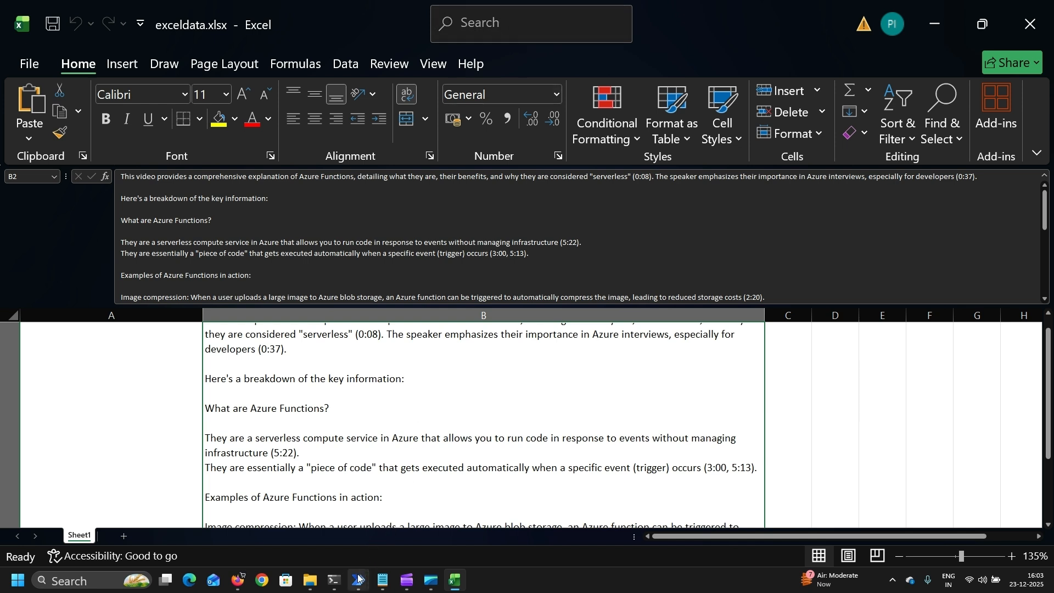
Switch back to Power Automate and review the flow's actions from the variable setup through the loop over the split URLS.
mouse_move(358, 579)
left_click(373, 558)
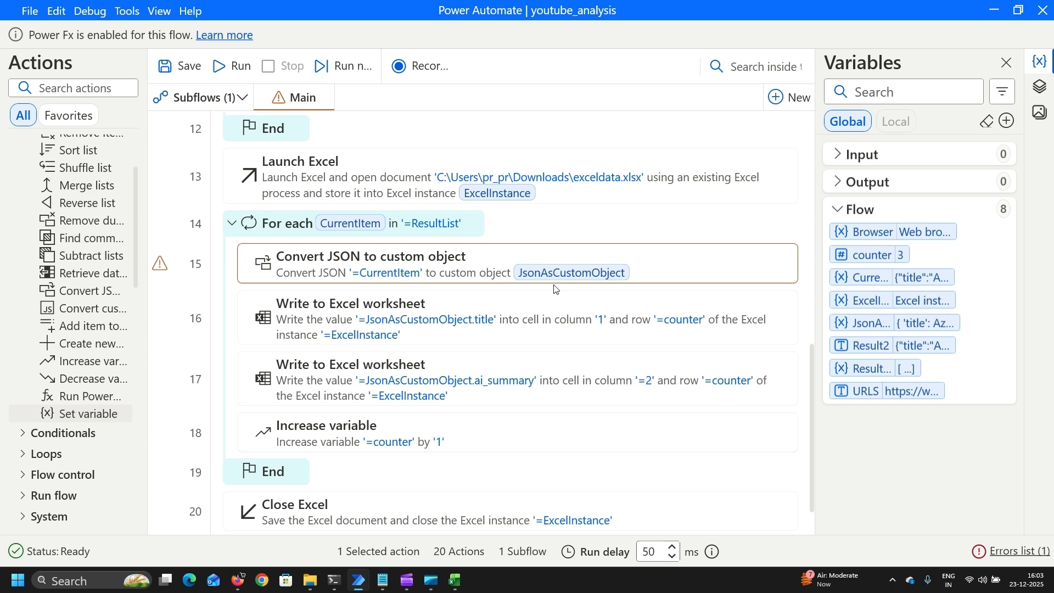
scroll(484, 290, "up", 8)
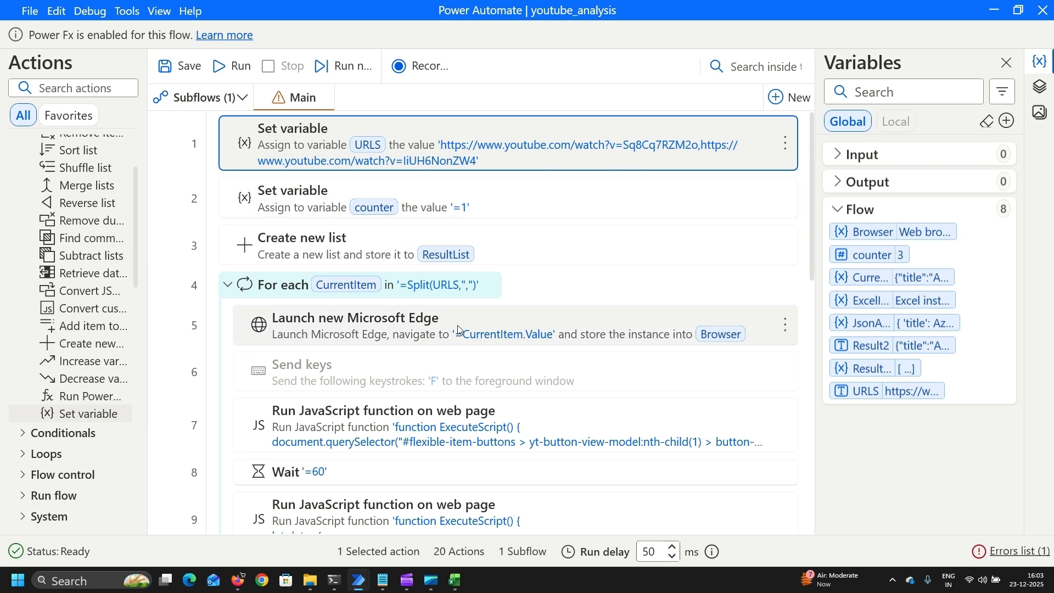
scroll(439, 335, "down", 3)
scroll(423, 272, "up", 3)
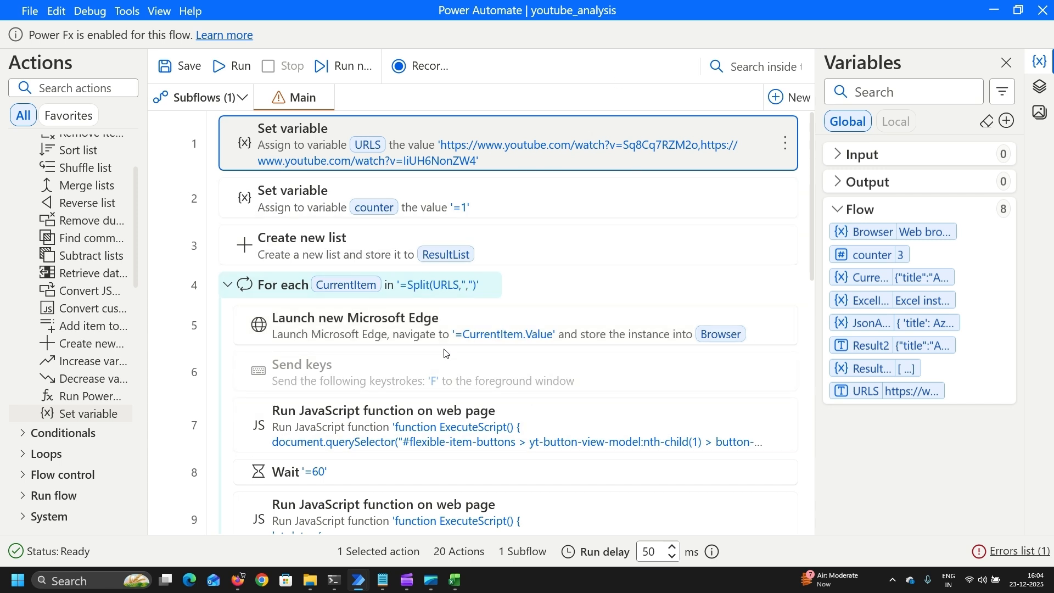
scroll(464, 464, "down", 3)
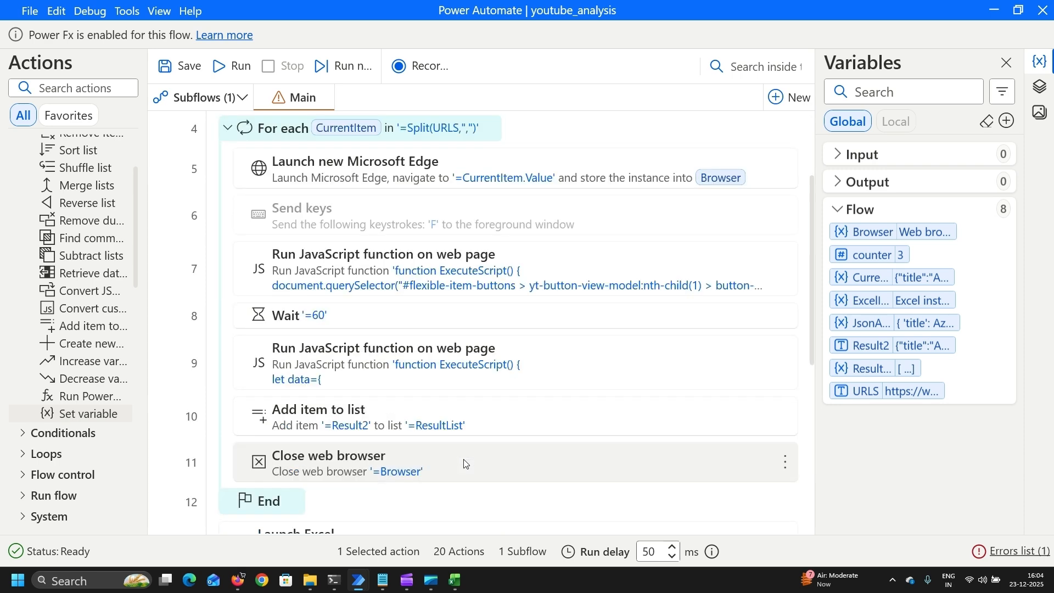
Examine the script in the JavaScript action before the Wait, covering both button clicks and the local storage "data" item, and leave it unchanged.
left_click(498, 278)
double_click(499, 278)
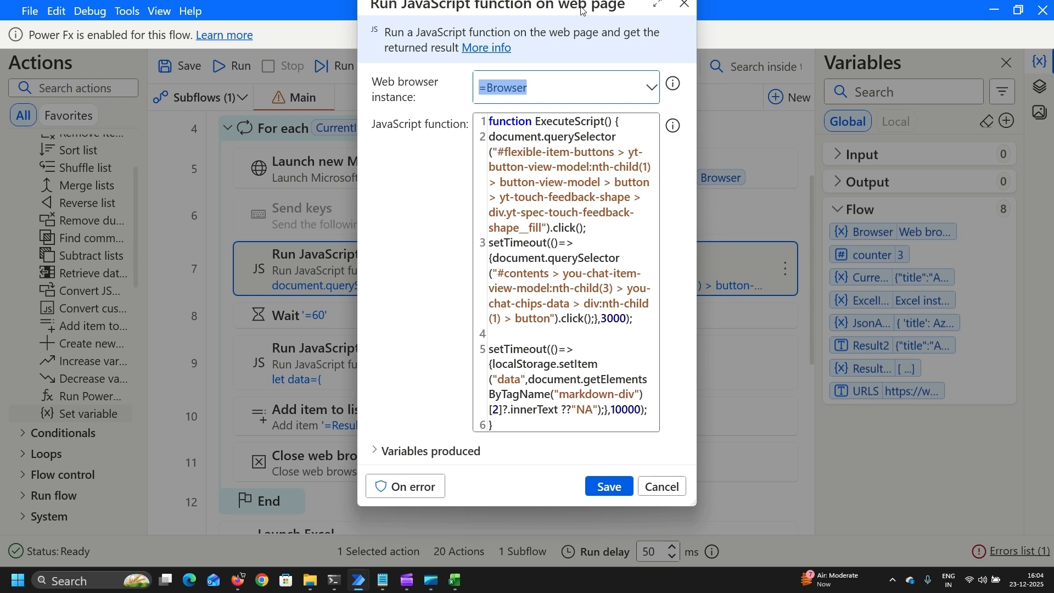
double_click(584, 15)
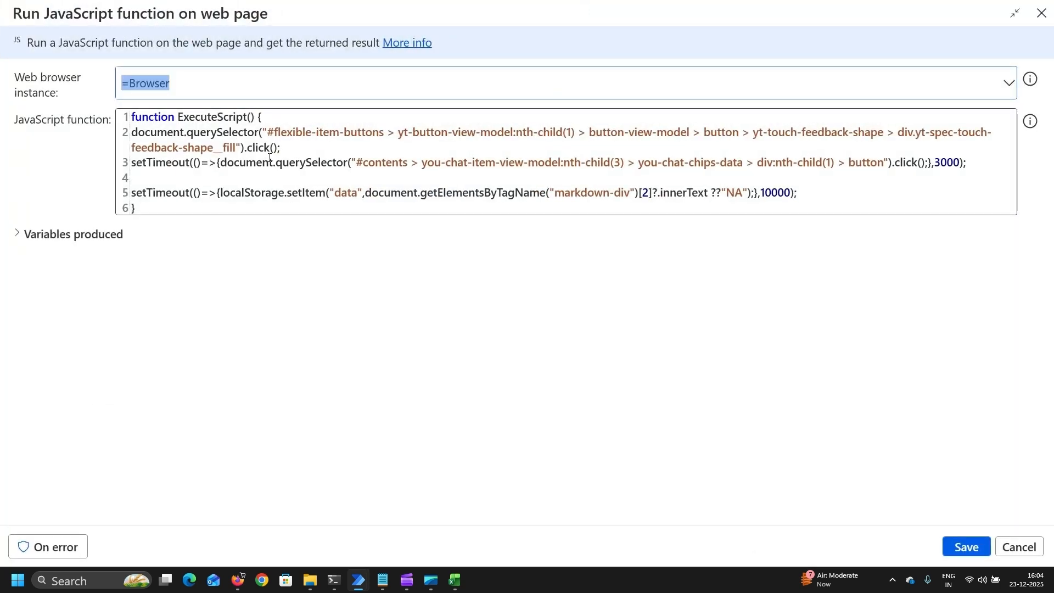
left_click_drag(290, 149, 130, 134)
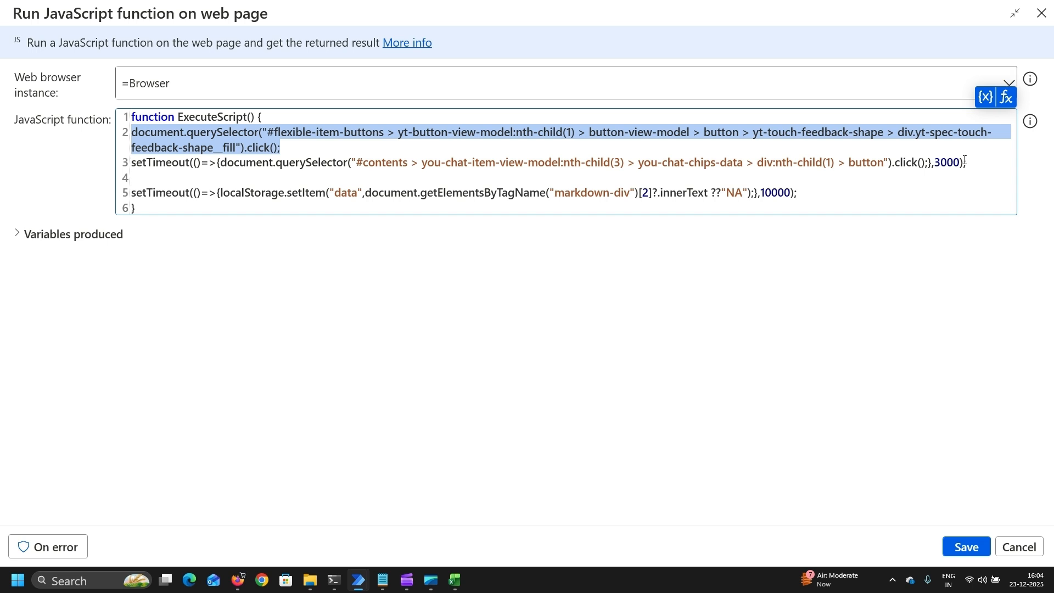
left_click_drag(964, 160, 88, 165)
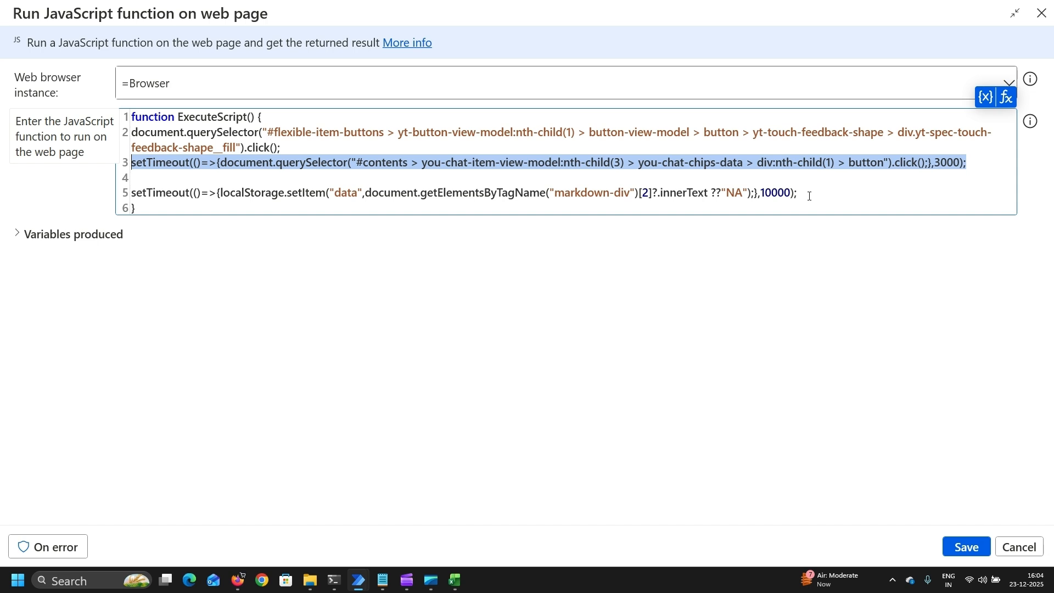
left_click_drag(810, 198, 154, 192)
left_click(156, 183)
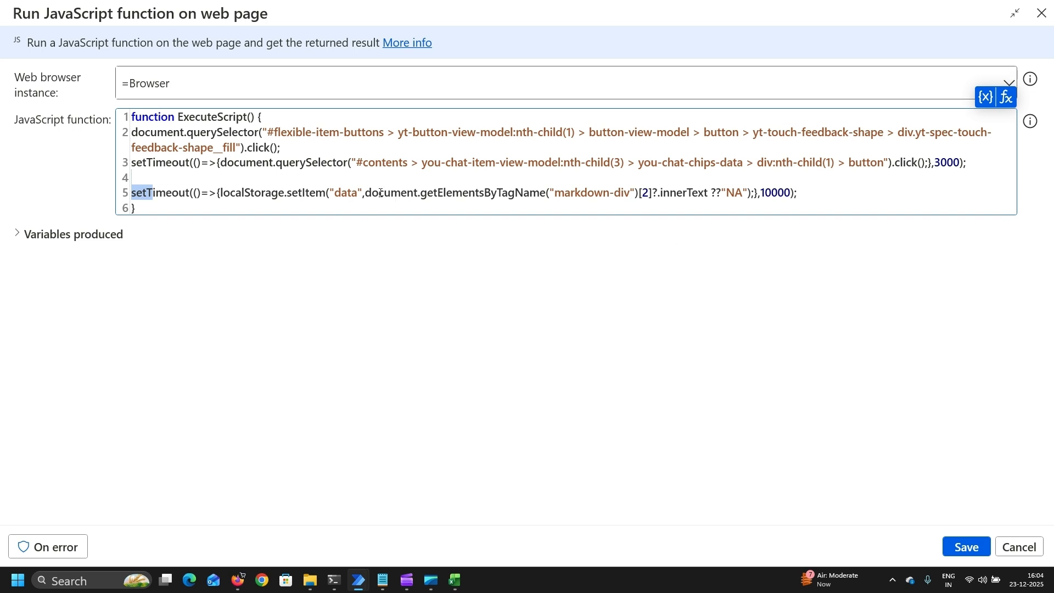
double_click(347, 193)
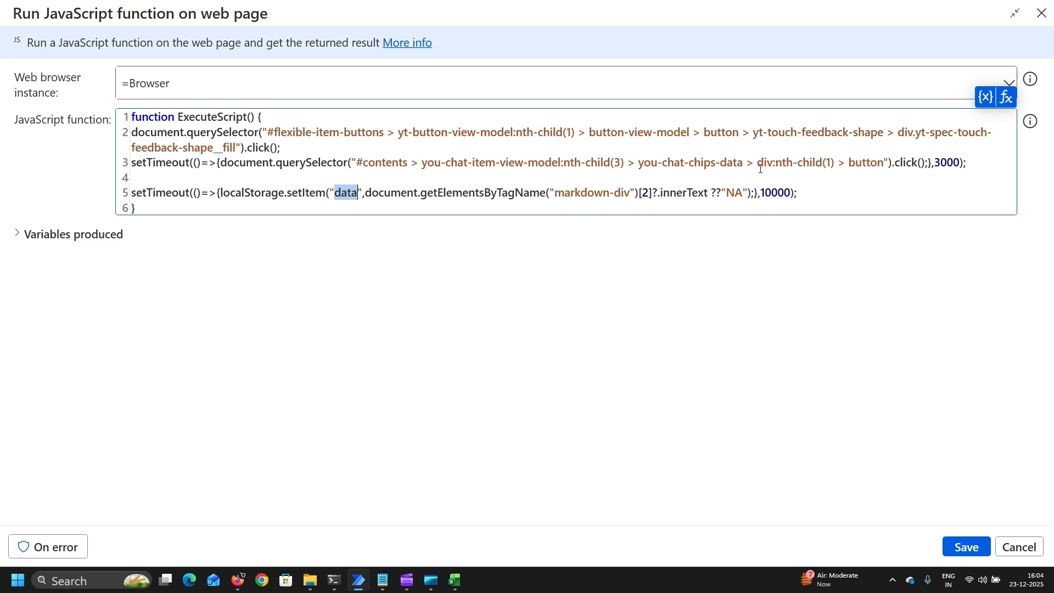
left_click(1035, 551)
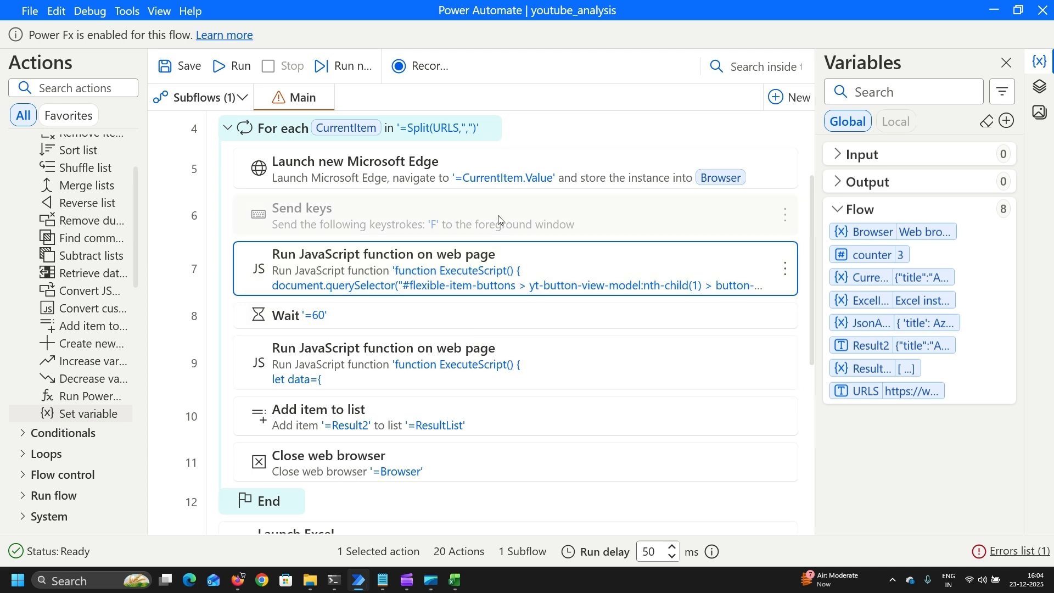
Examine the title and ai_summary fields in the script of the JavaScript action after the Wait, and leave it unchanged.
left_click(443, 355)
double_click(444, 355)
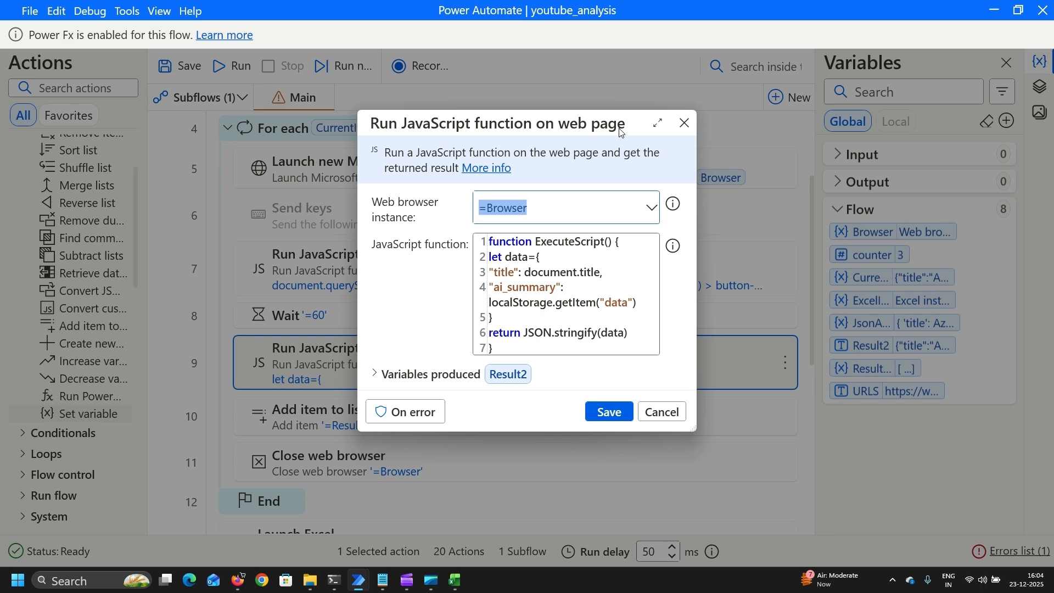
double_click(619, 128)
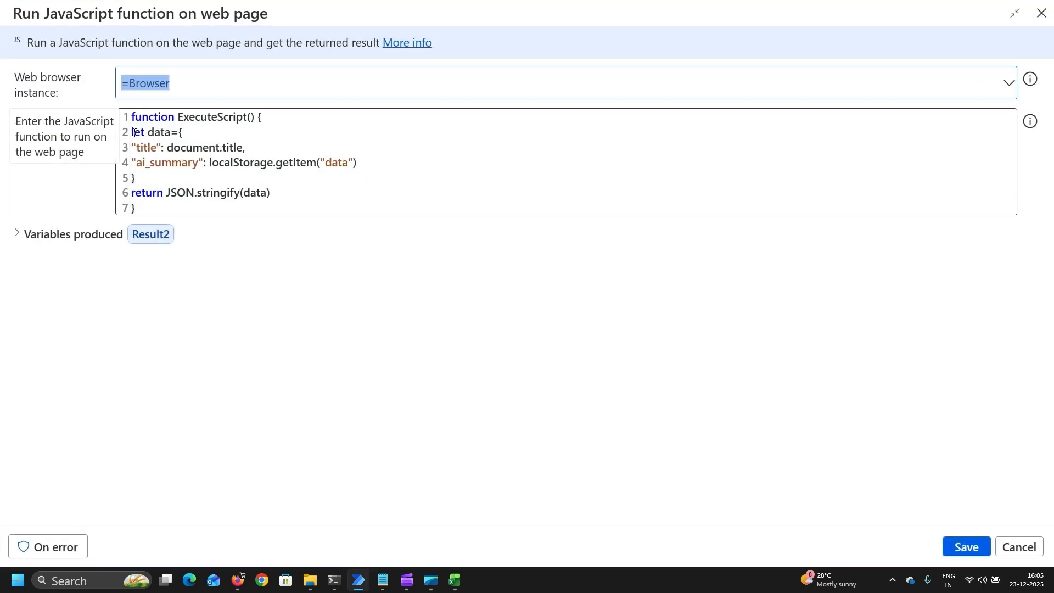
double_click(146, 148)
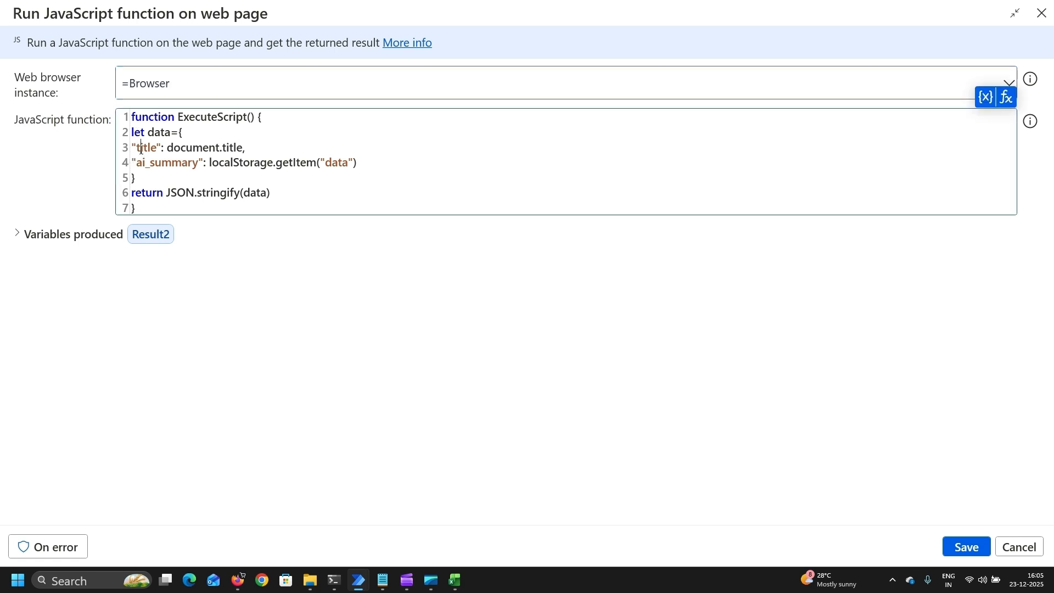
double_click(174, 163)
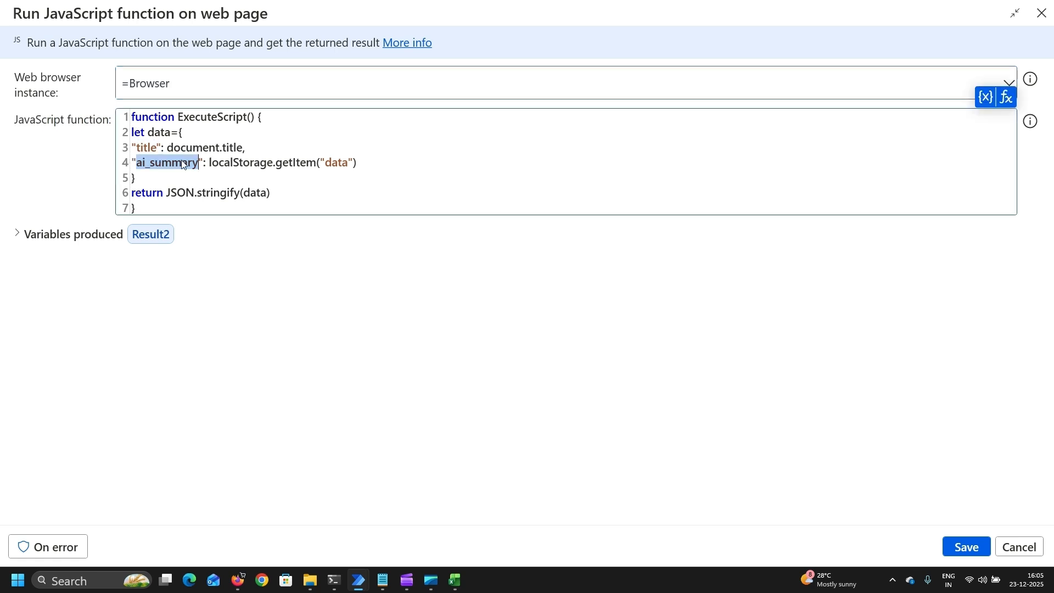
left_click(1020, 547)
Inspect the ResultList variable filled by the Add item to list action, read item 0's full text, and return to the list.
left_click(398, 432)
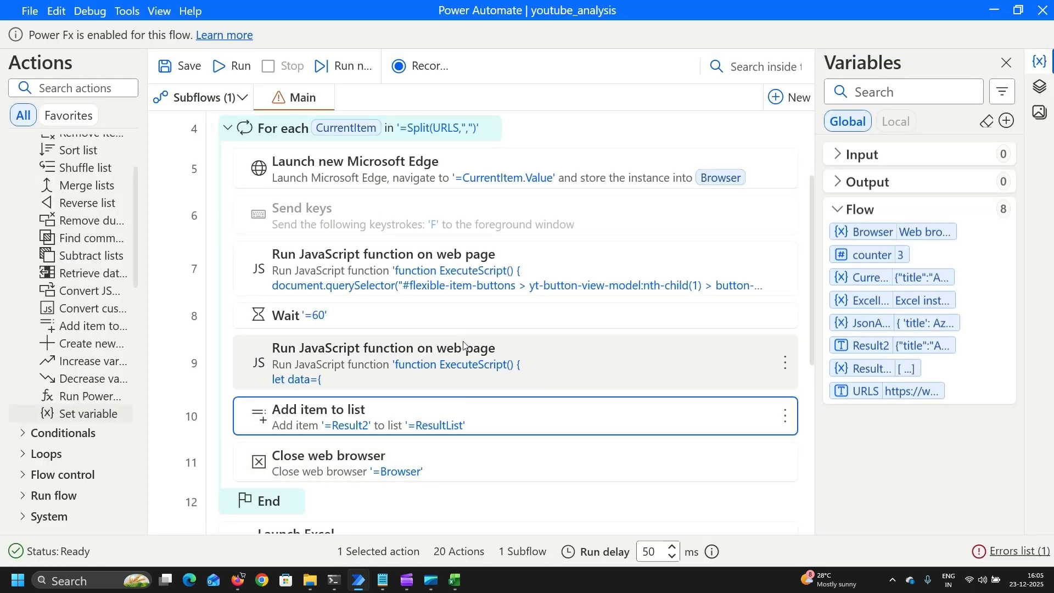
scroll(418, 324, "up", 3)
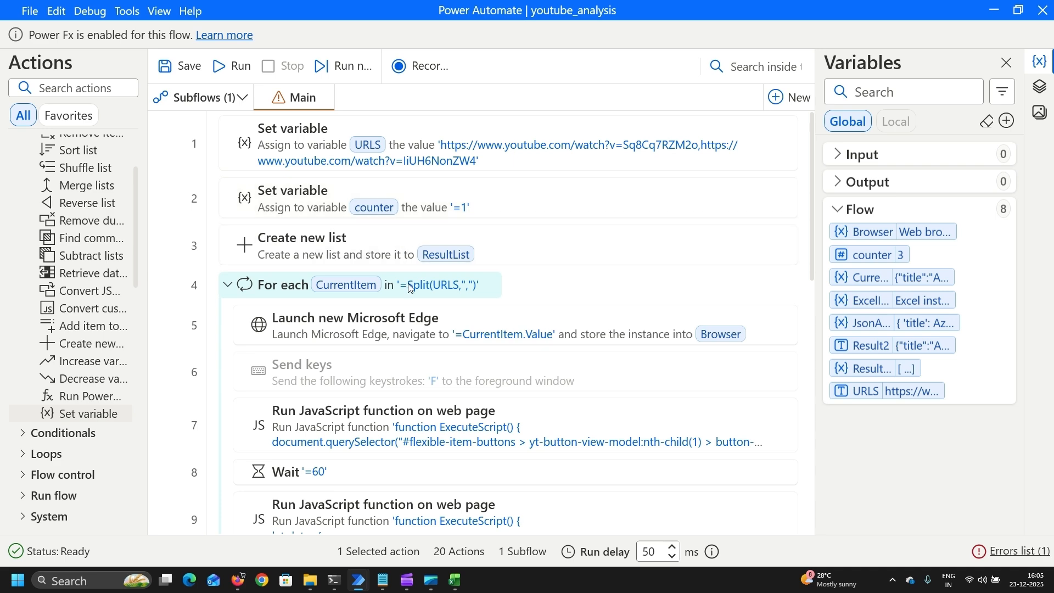
scroll(659, 428, "down", 3)
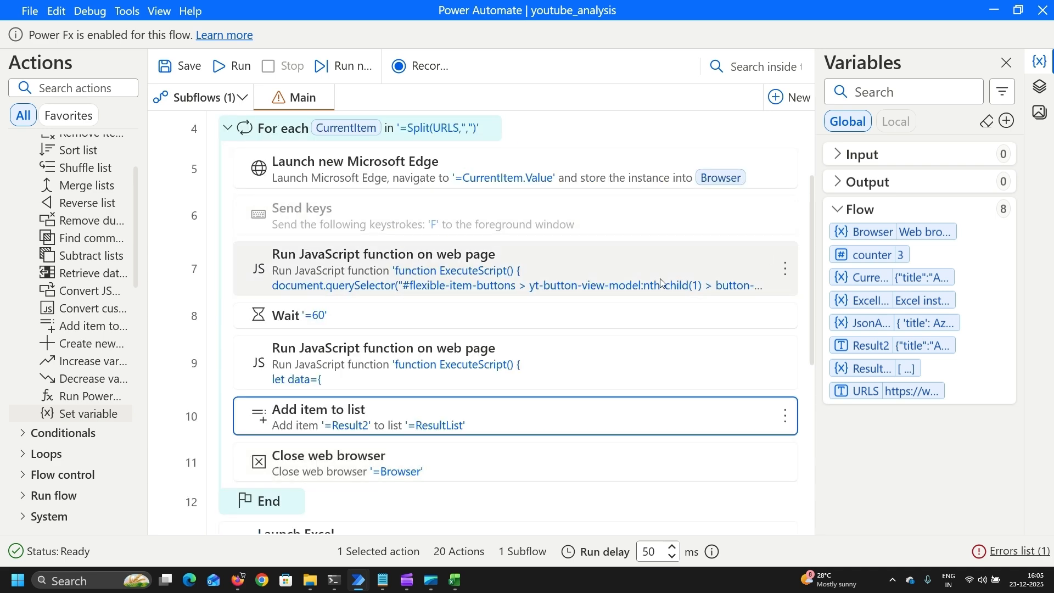
double_click(872, 371)
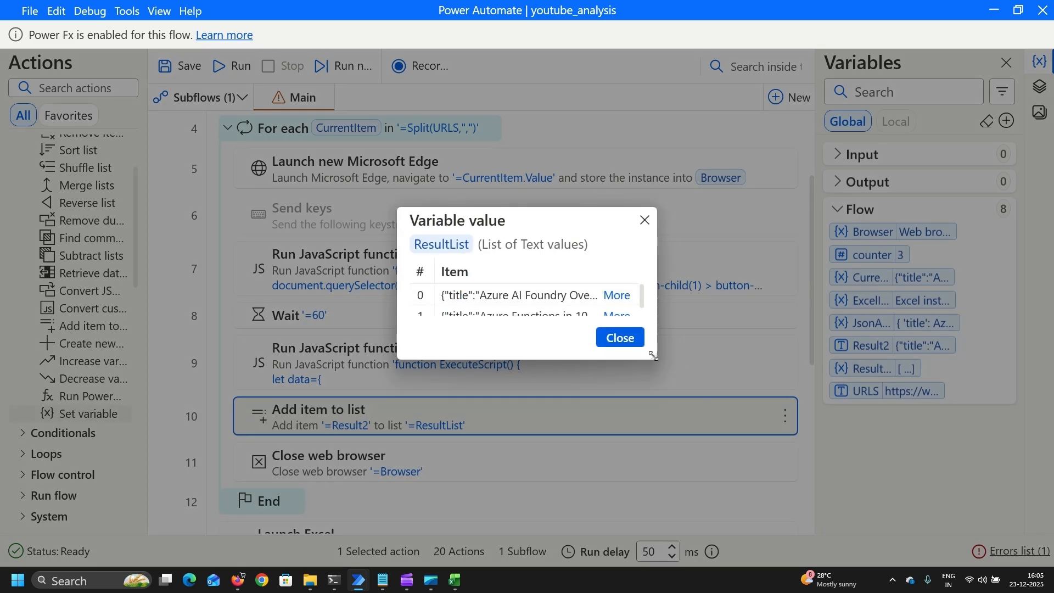
left_click_drag(645, 356, 883, 514)
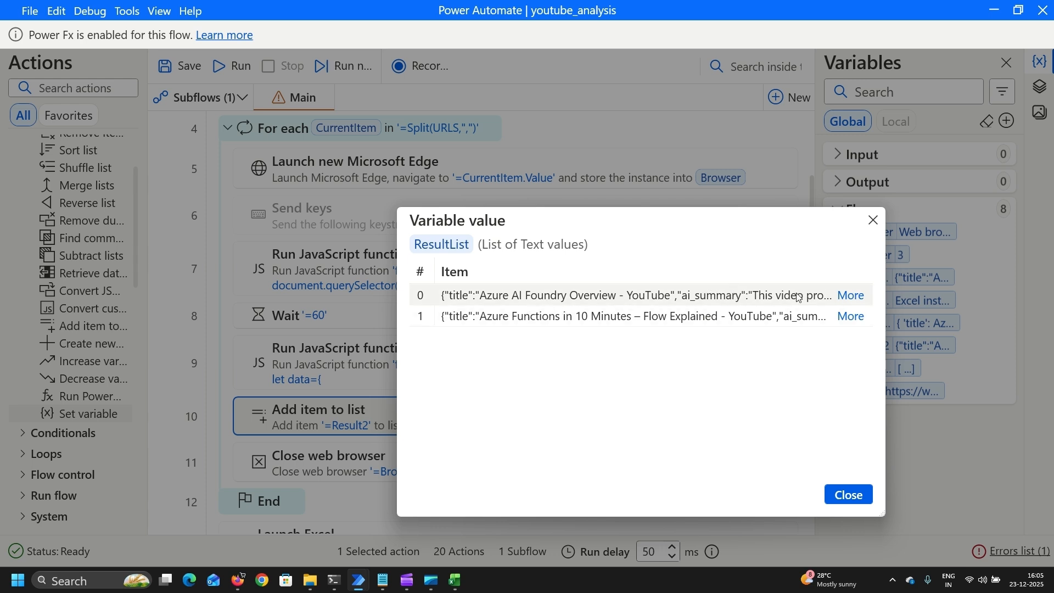
left_click(851, 295)
scroll(813, 291, "right", 3)
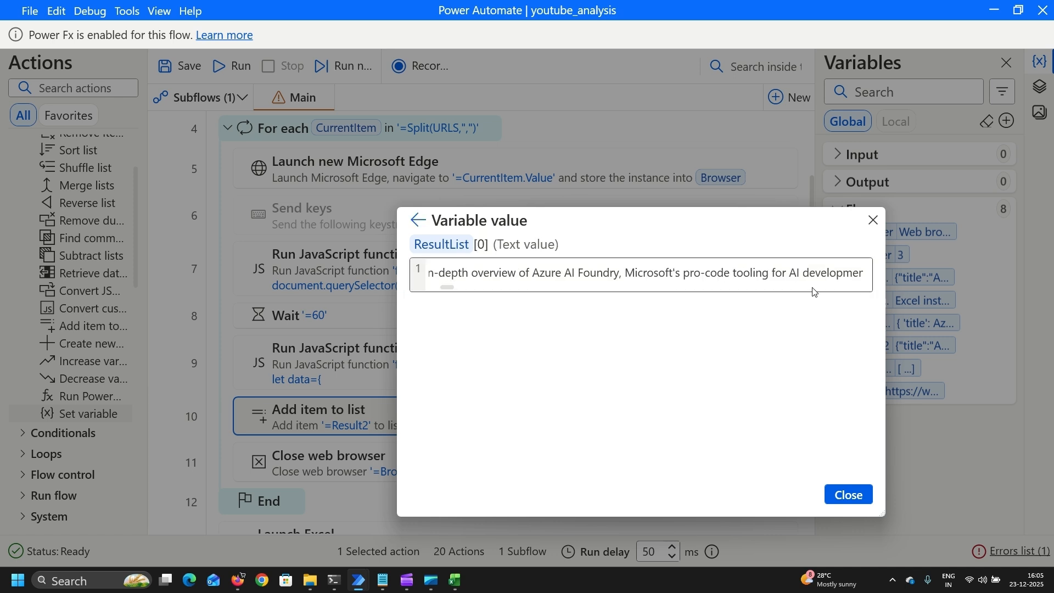
left_click(418, 220)
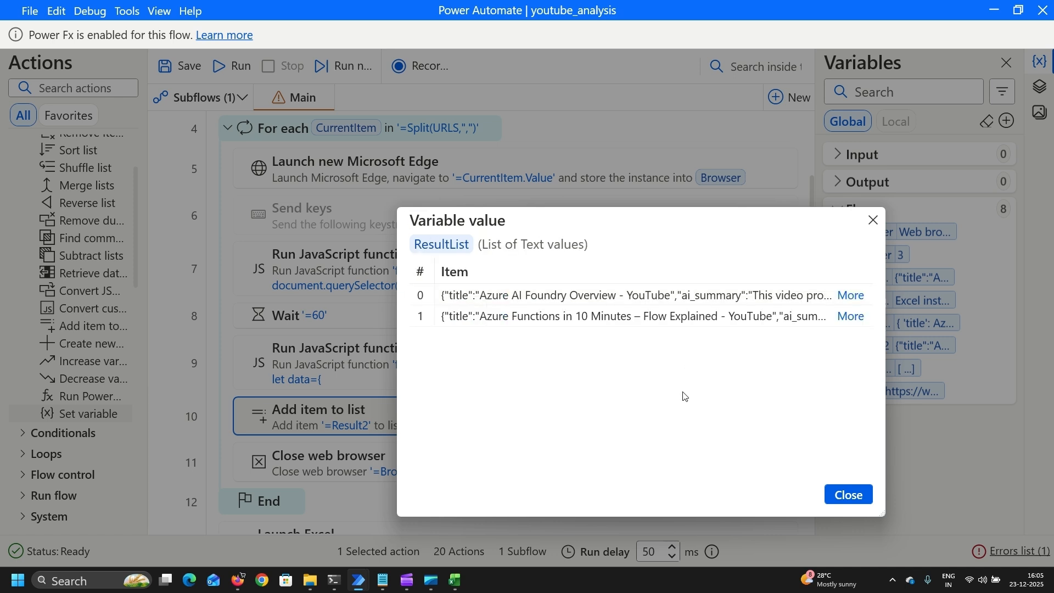
Close the ResultList view, review the Close web browser and Launch Excel actions, and check exceldata.xlsx in Excel before returning to the flow.
left_click(864, 500)
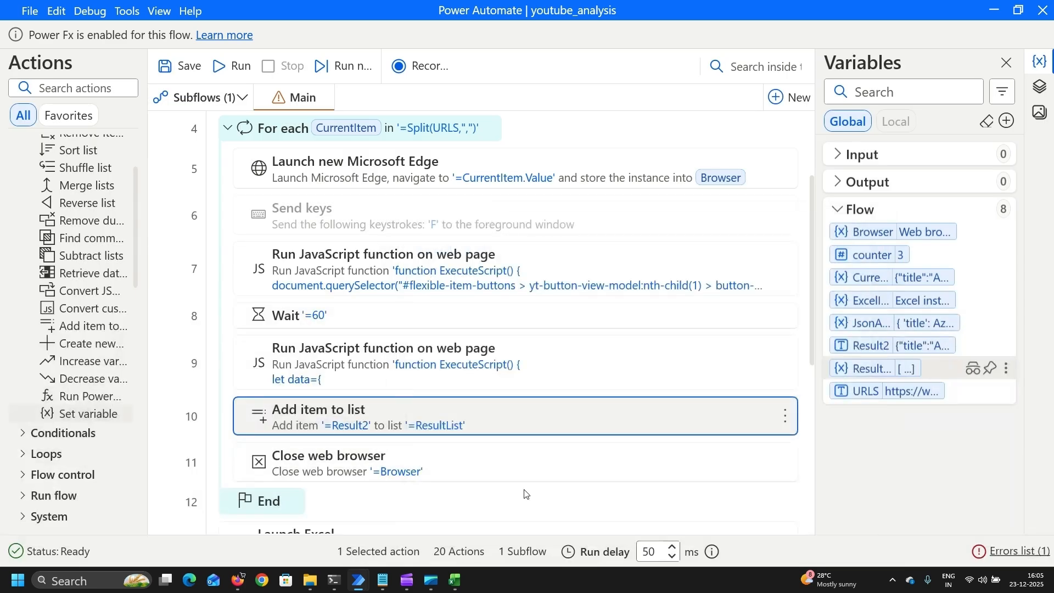
scroll(525, 493, "down", 2)
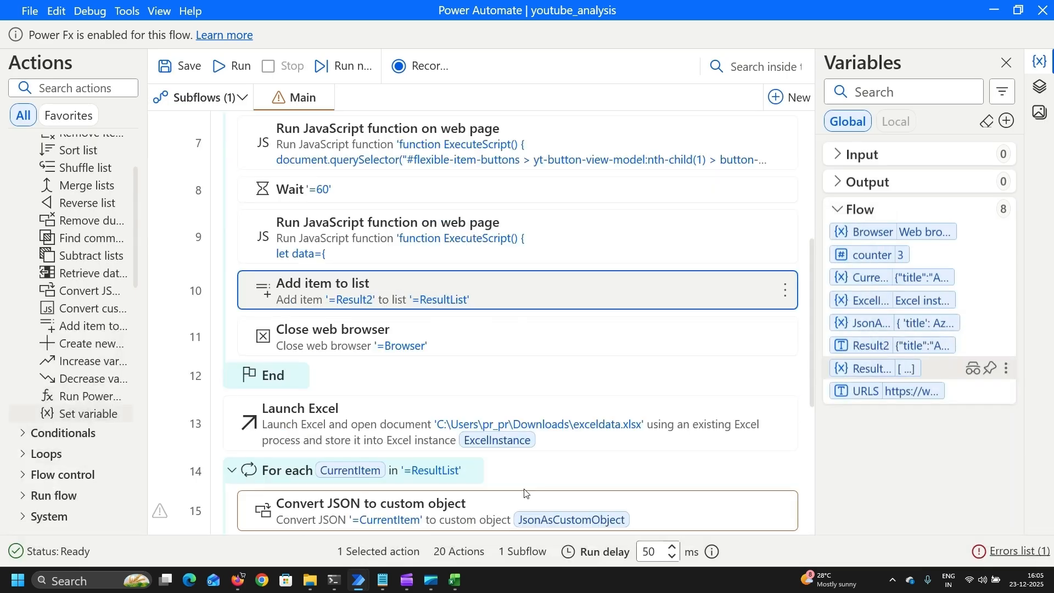
left_click(377, 345)
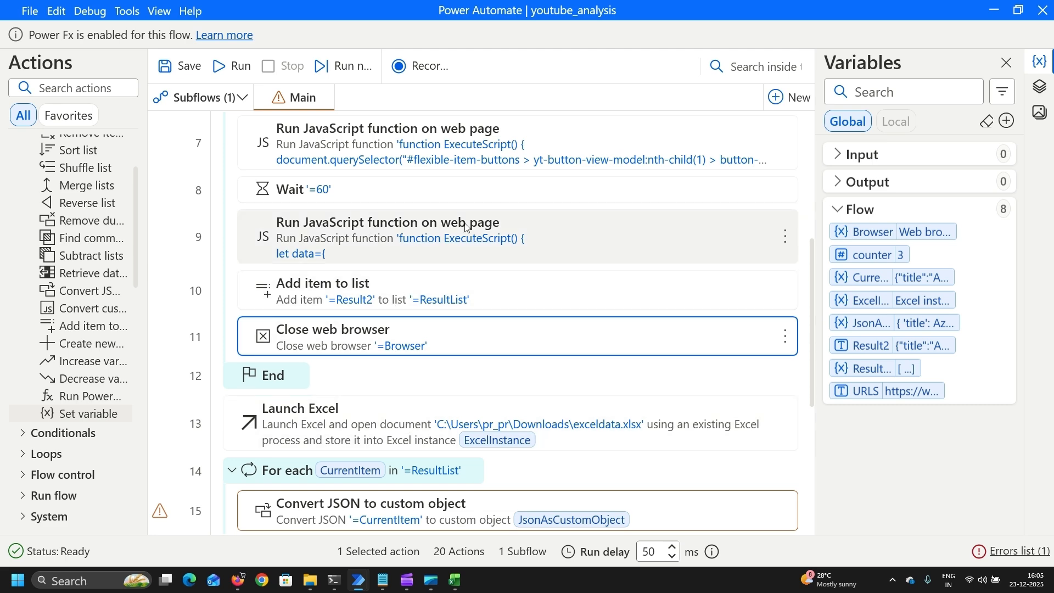
scroll(480, 411, "down", 3)
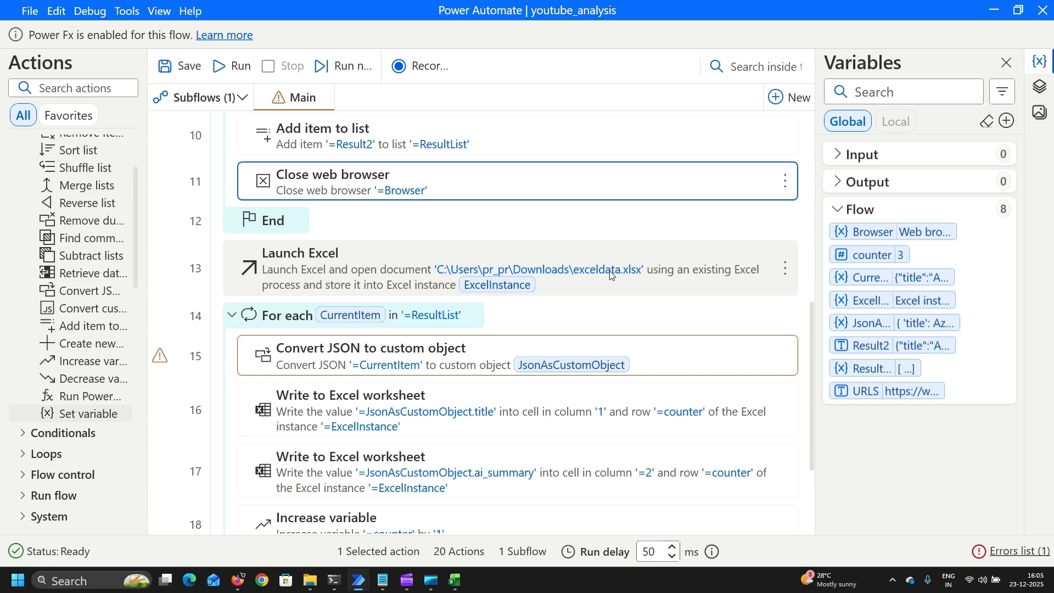
left_click(455, 581)
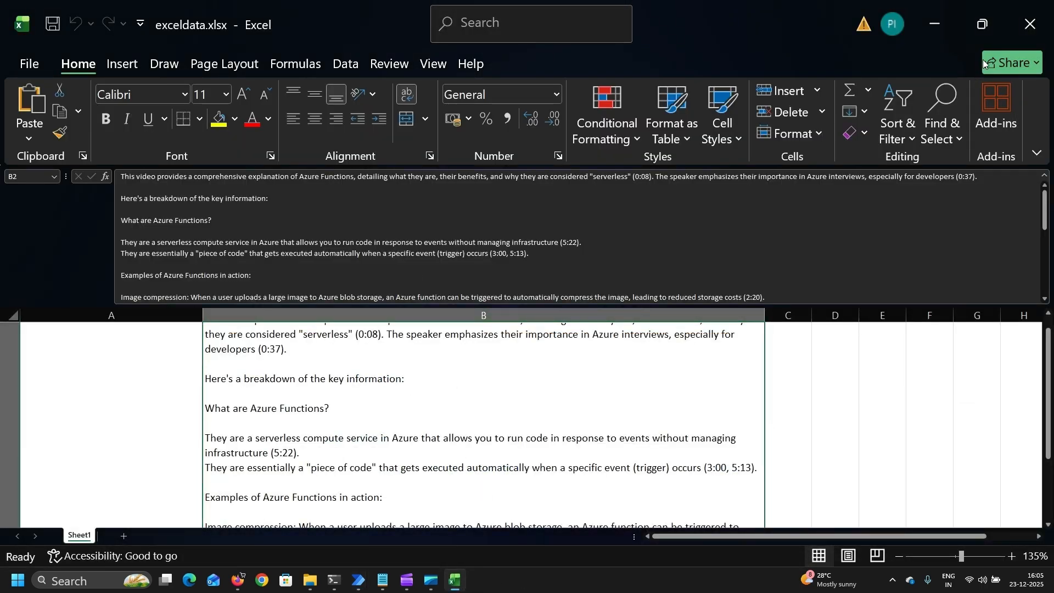
left_click(937, 23)
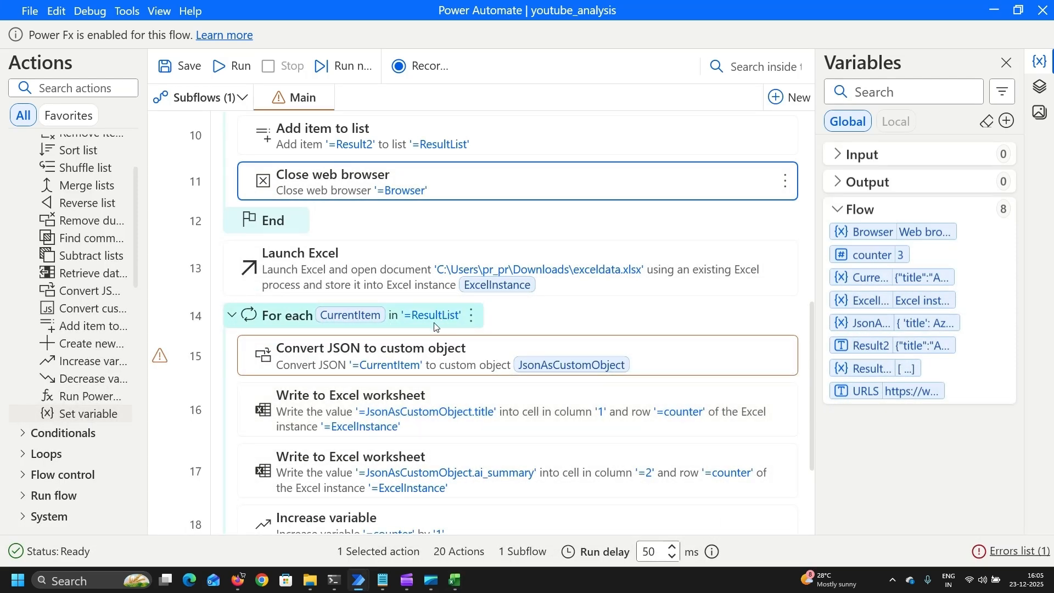
Inspect the ResultList items that the second For each loop passes to Convert JSON to custom object, and close the variable view.
double_click(869, 370)
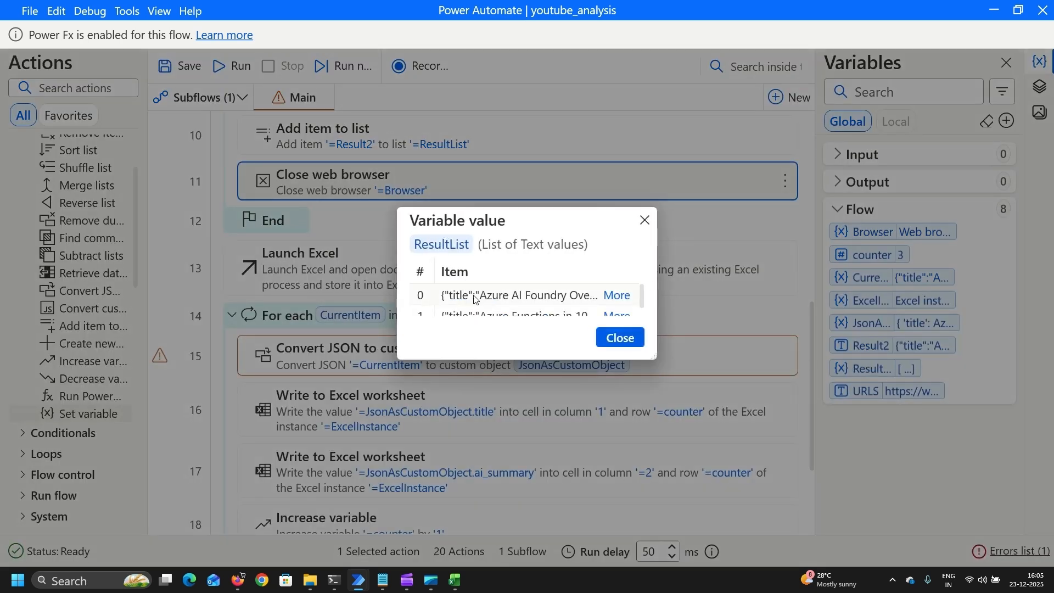
left_click_drag(650, 356, 714, 432)
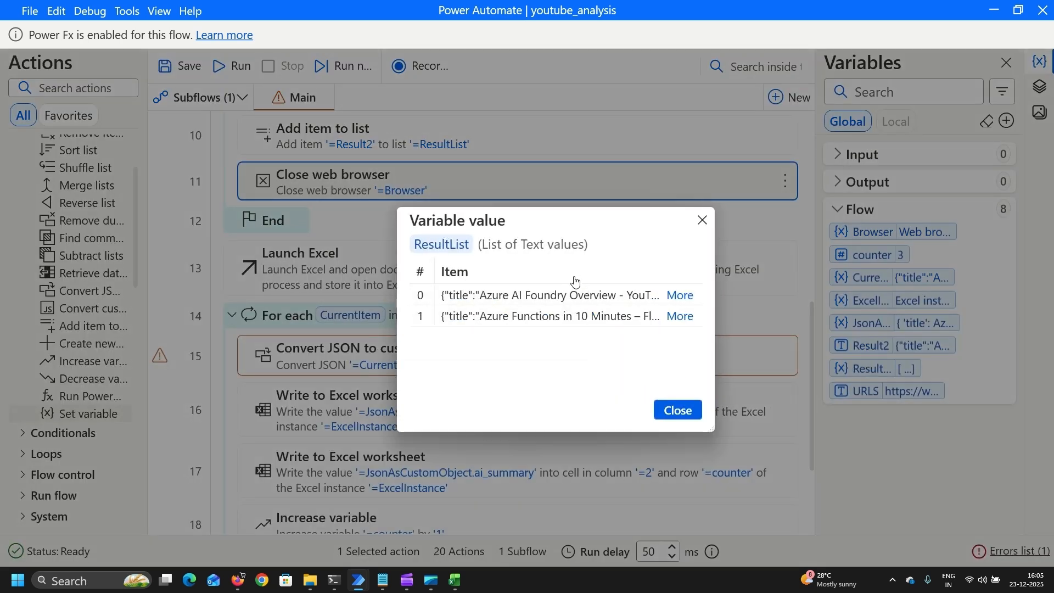
left_click(699, 220)
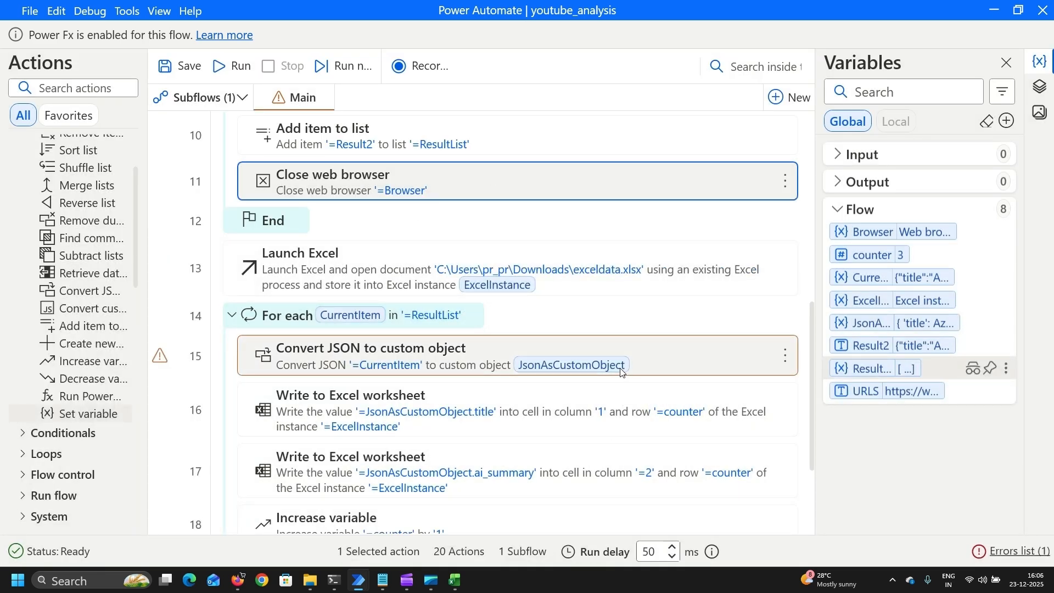
double_click(882, 372)
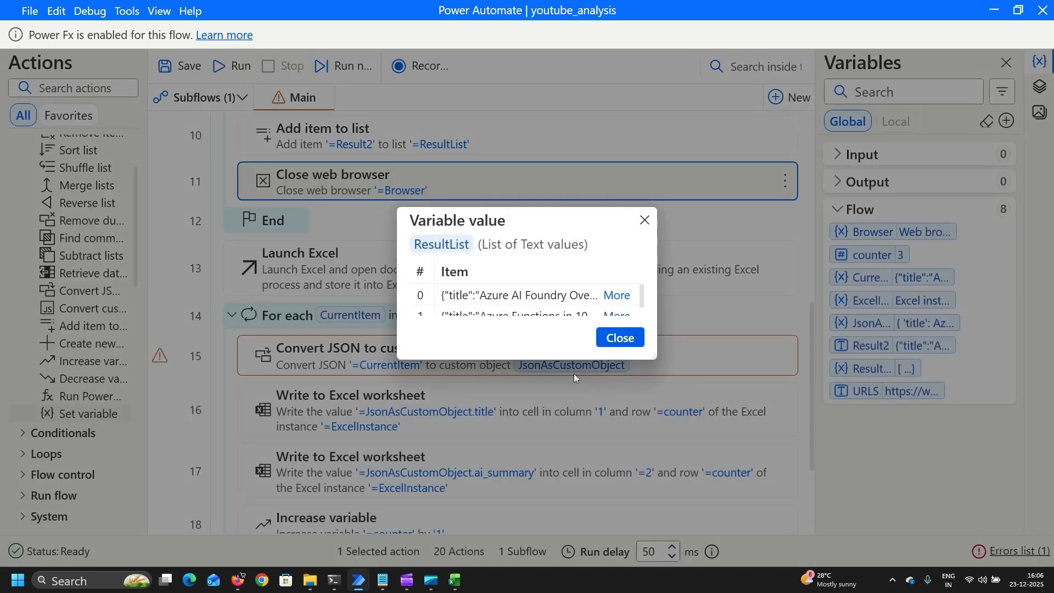
left_click(605, 343)
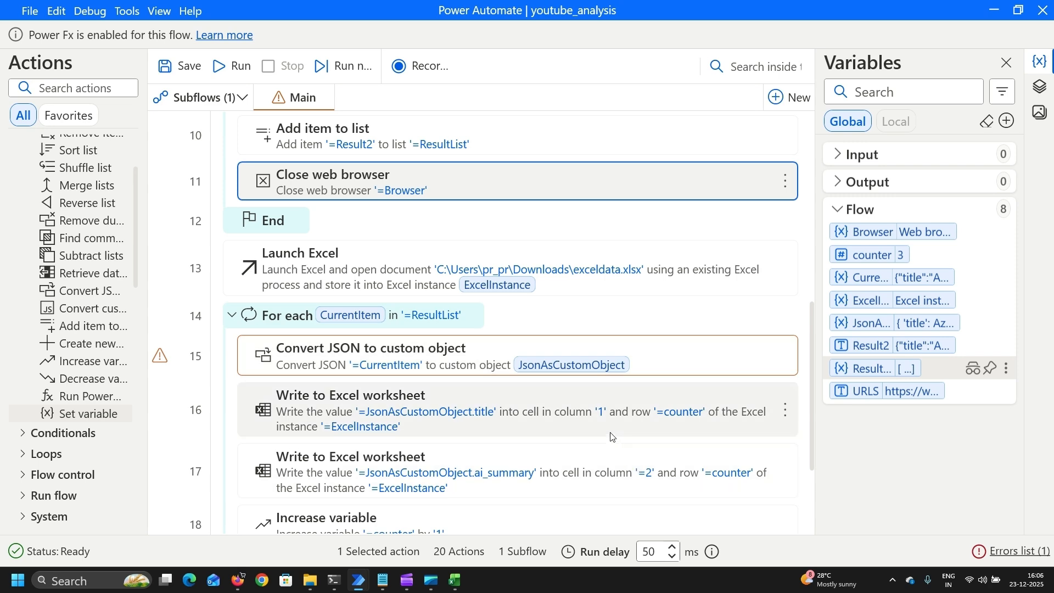
Examine the Write to Excel worksheet action for JsonAsCustomObject.title, including its column and row settings, and leave it unchanged.
left_click(604, 408)
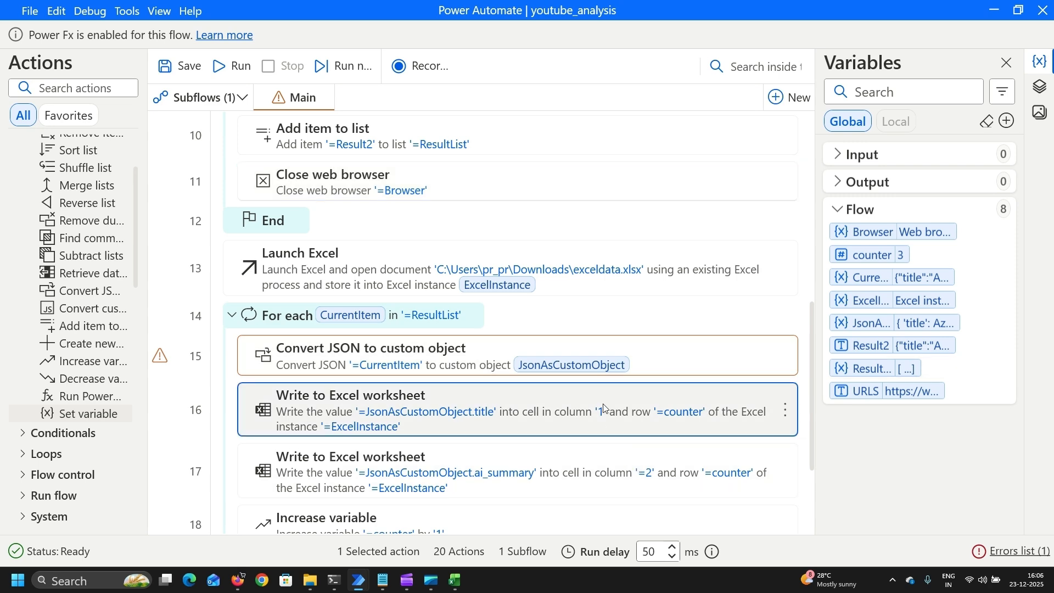
double_click(604, 407)
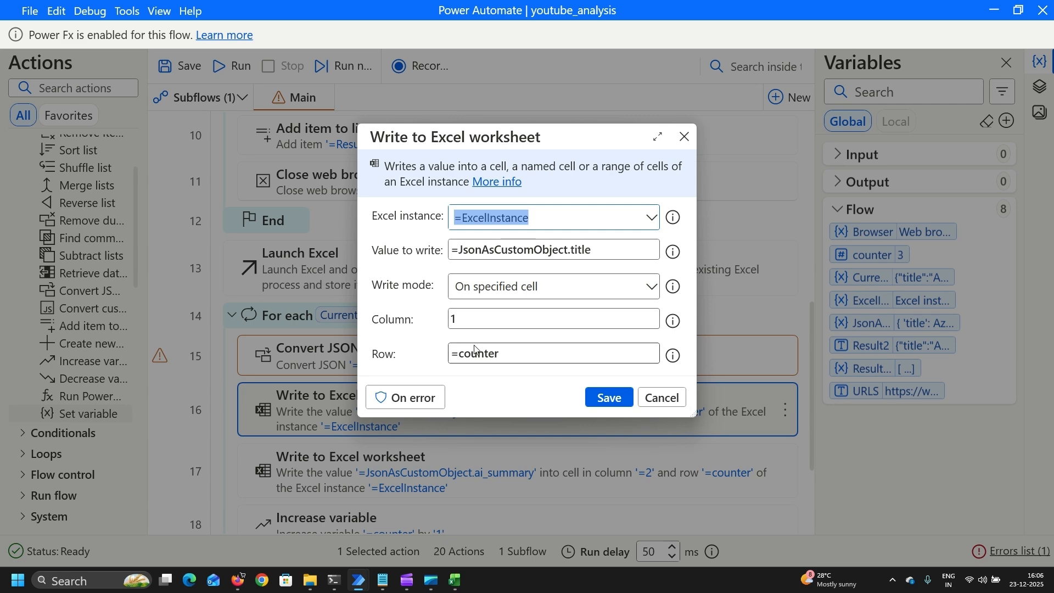
left_click(601, 251)
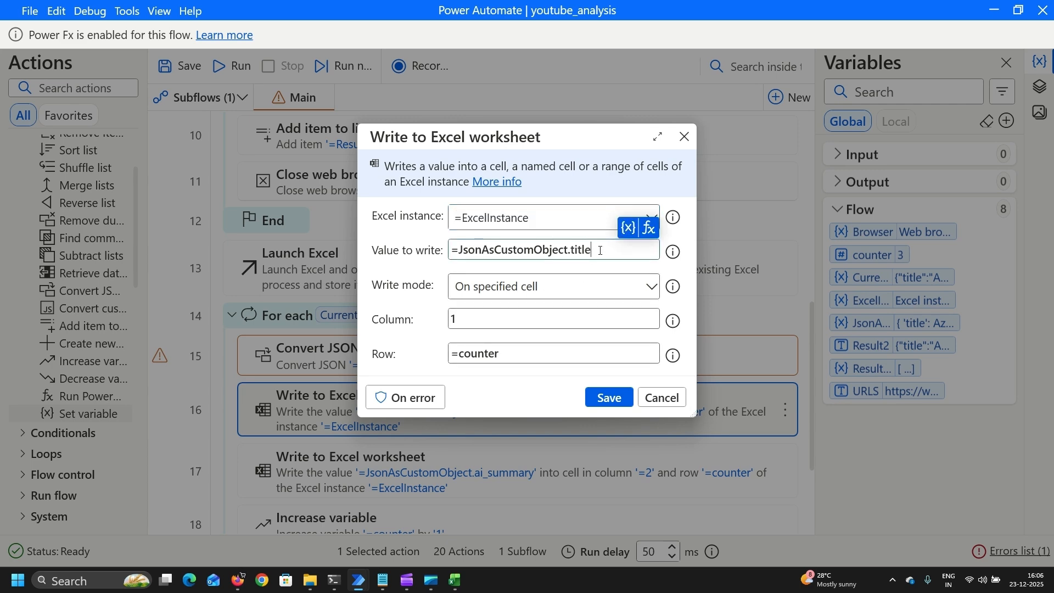
left_click(664, 397)
Examine the Write to Excel worksheet action for JsonAsCustomObject.ai_summary, including its column and row settings, and leave it unchanged.
left_click(470, 479)
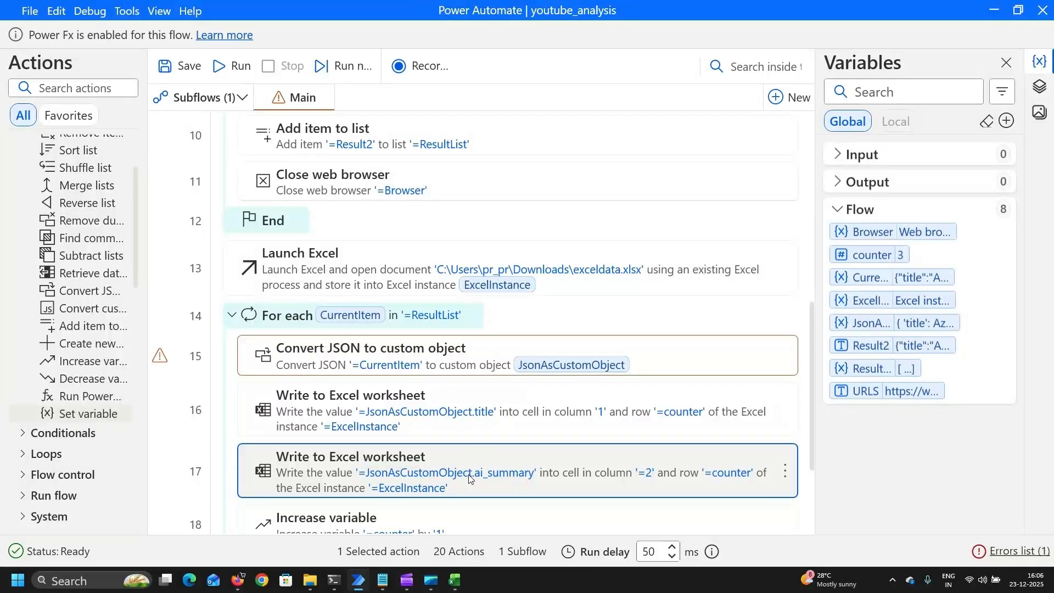
double_click(469, 477)
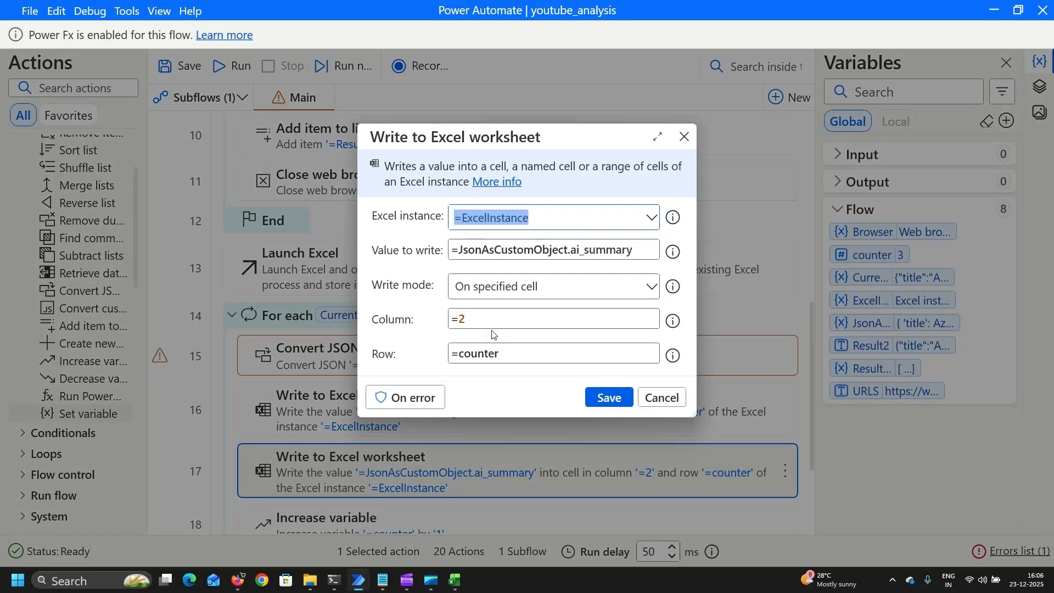
double_click(604, 251)
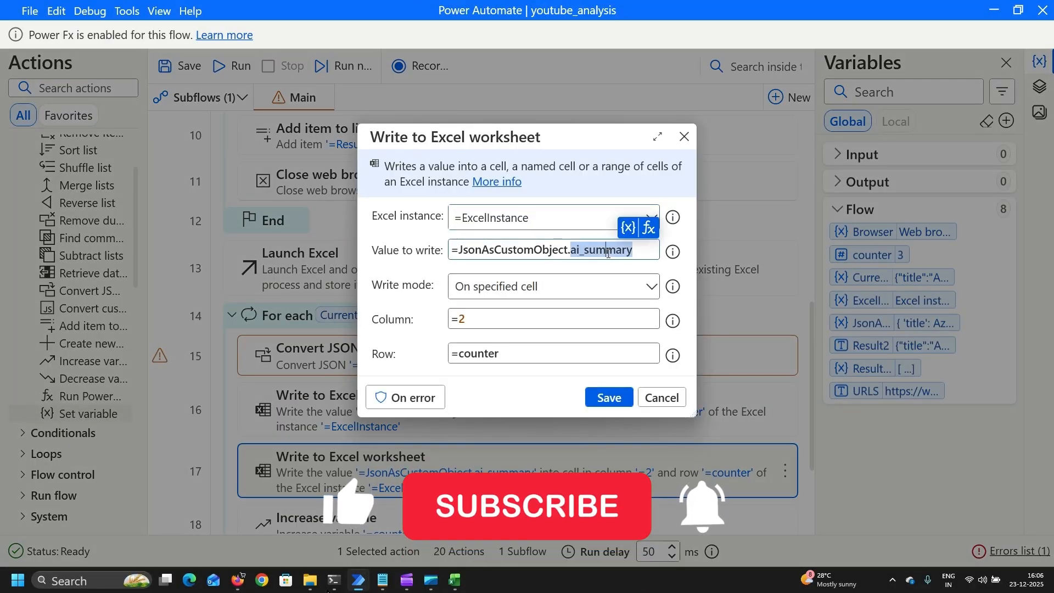
left_click(661, 399)
Review the closing actions around Increase variable, and switch to exceldata.xlsx in Excel to check the video title in cell A2.
scroll(693, 508, "down", 2)
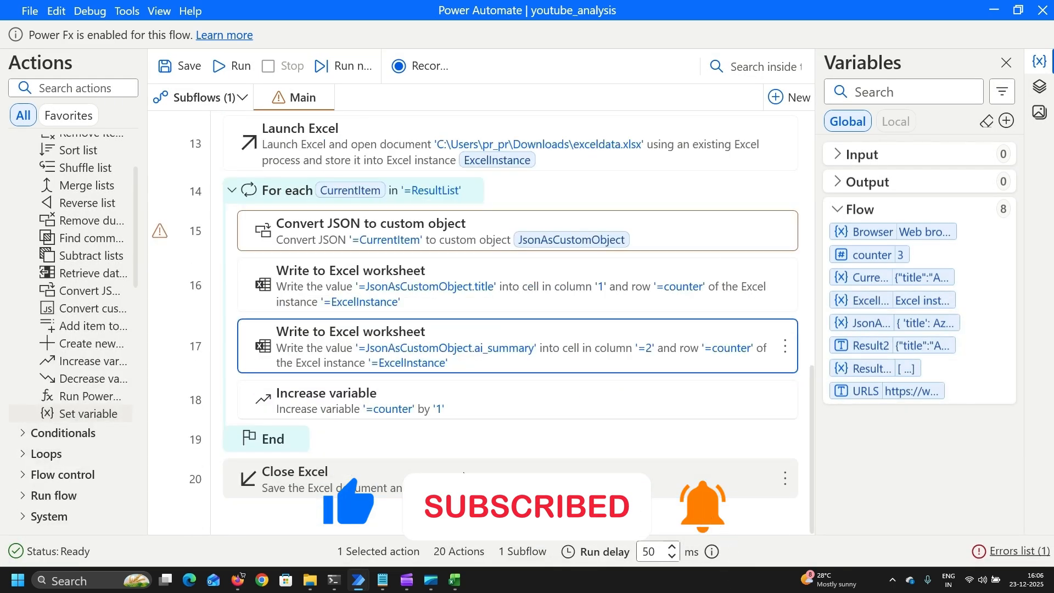
left_click(439, 419)
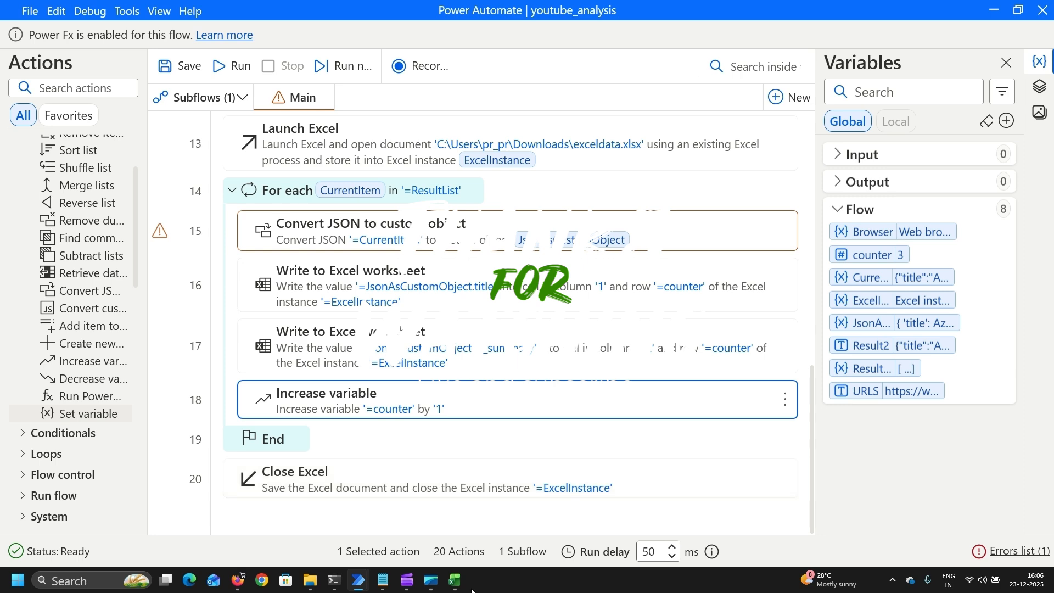
left_click(455, 581)
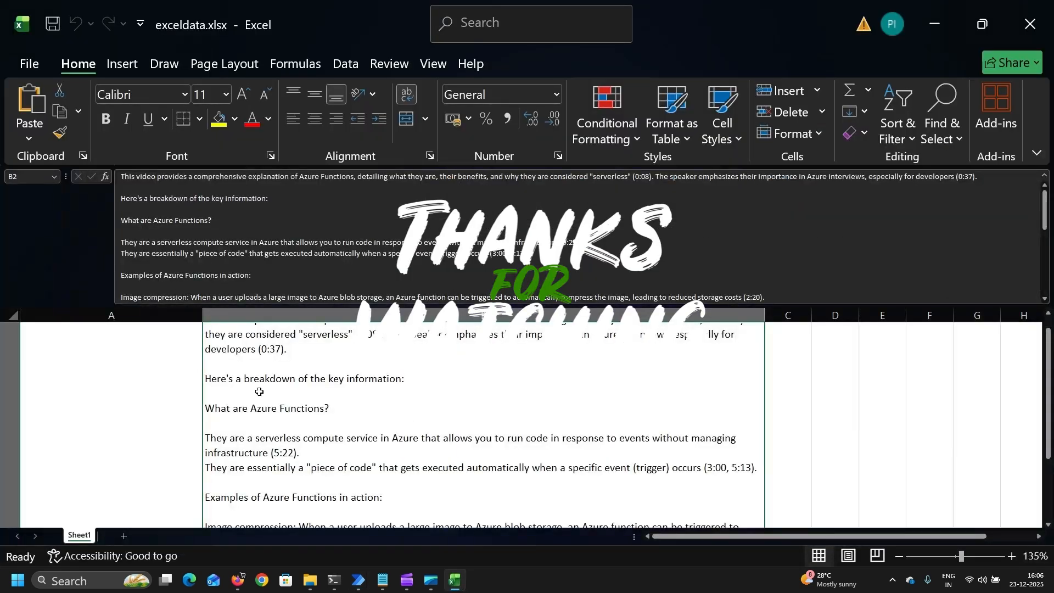
left_click(192, 384)
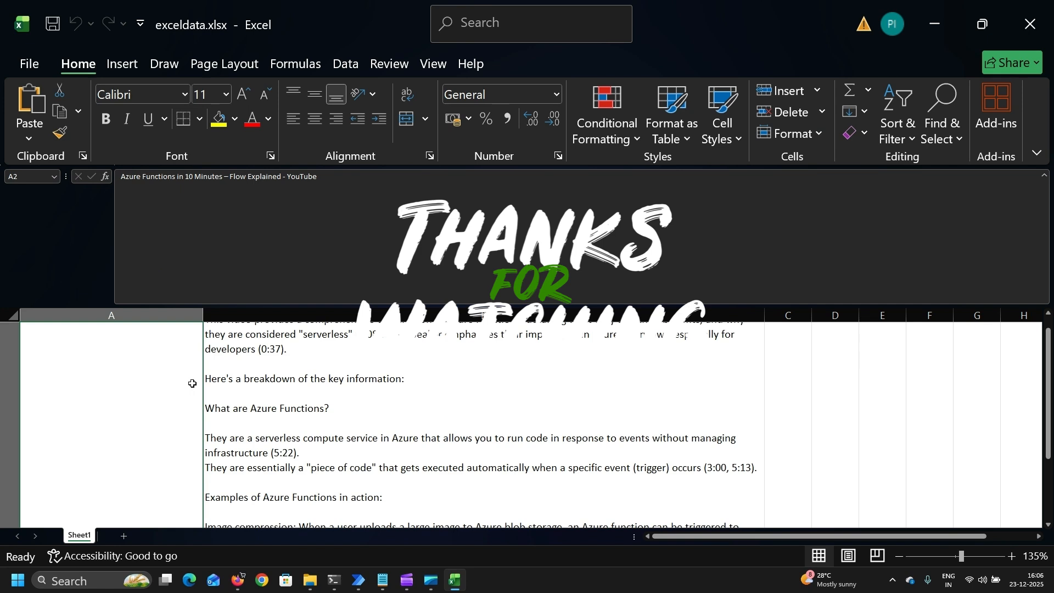